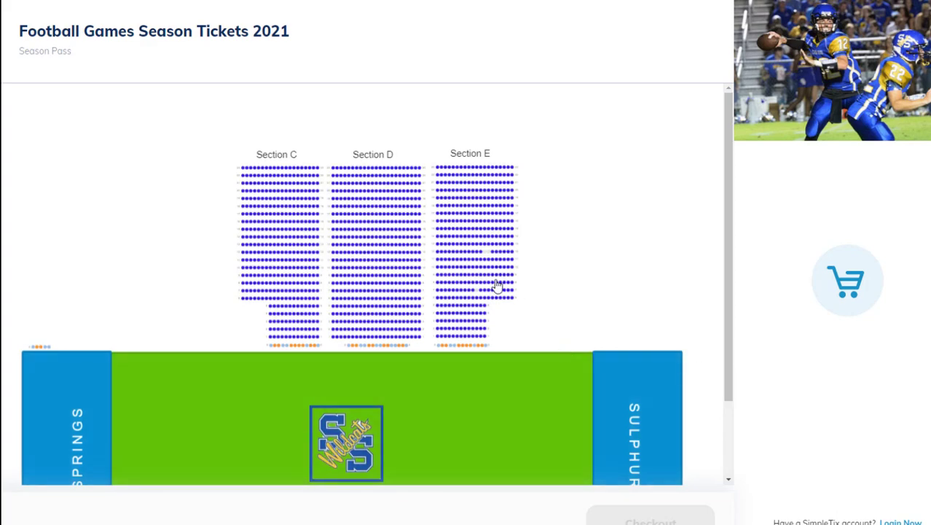
Select seats 59 and 60 in row 8 of Section E for the season pass and proceed to checkout.
{"action": "scroll", "coordinate": [500, 288], "scroll_direction": "up", "scroll_amount": 5}
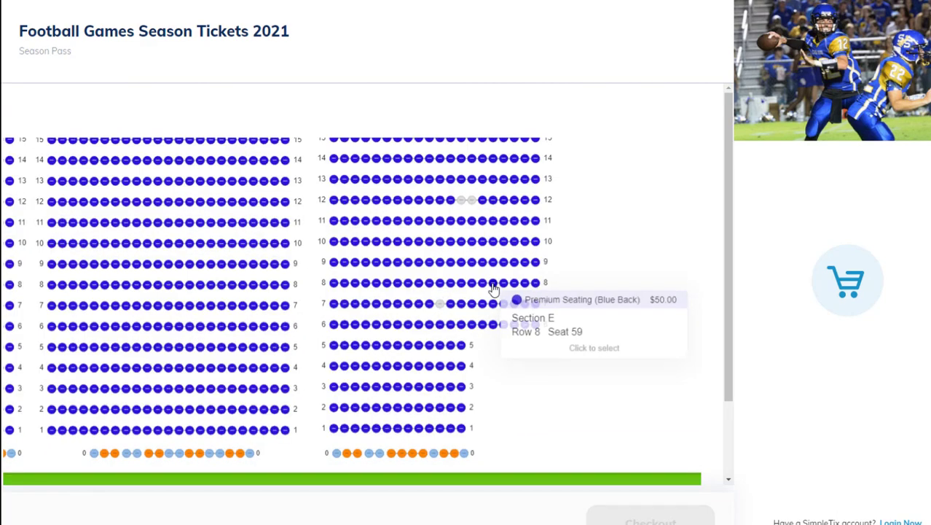
{"action": "left_click", "coordinate": [494, 284]}
{"action": "left_click", "coordinate": [503, 284]}
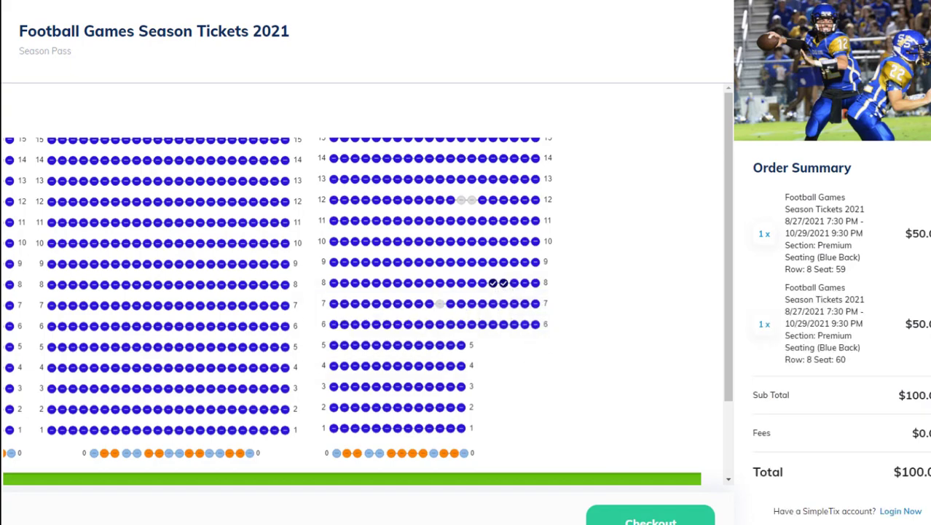
{"action": "left_click", "coordinate": [650, 519]}
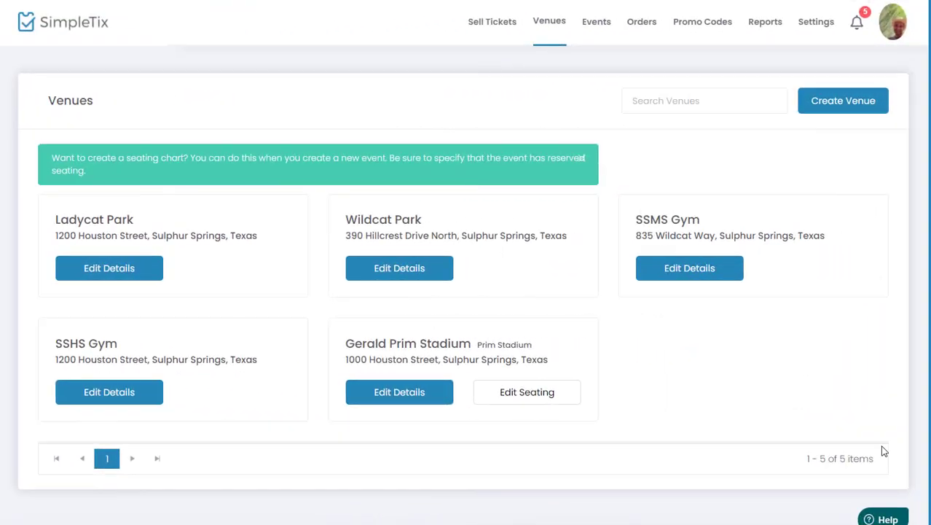
Open the seating chart of Gerald Prim Stadium, skip the designer tour and view the full layout.
{"action": "left_click", "coordinate": [528, 394]}
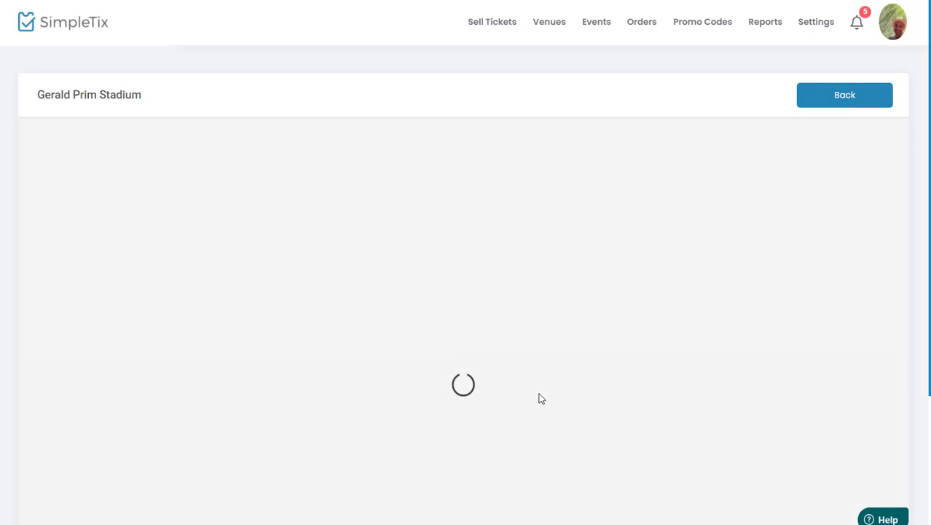
{"action": "scroll", "coordinate": [871, 405], "scroll_direction": "down", "scroll_amount": 3}
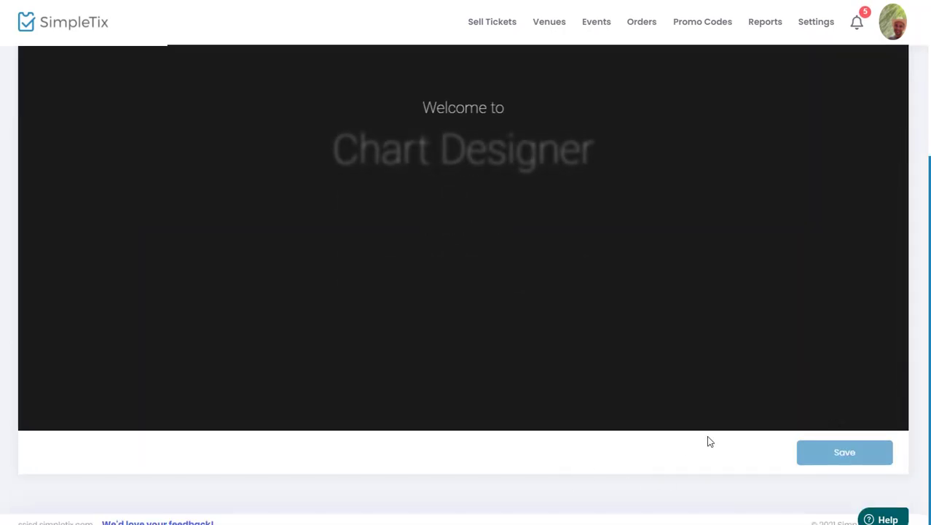
{"action": "left_click", "coordinate": [463, 368]}
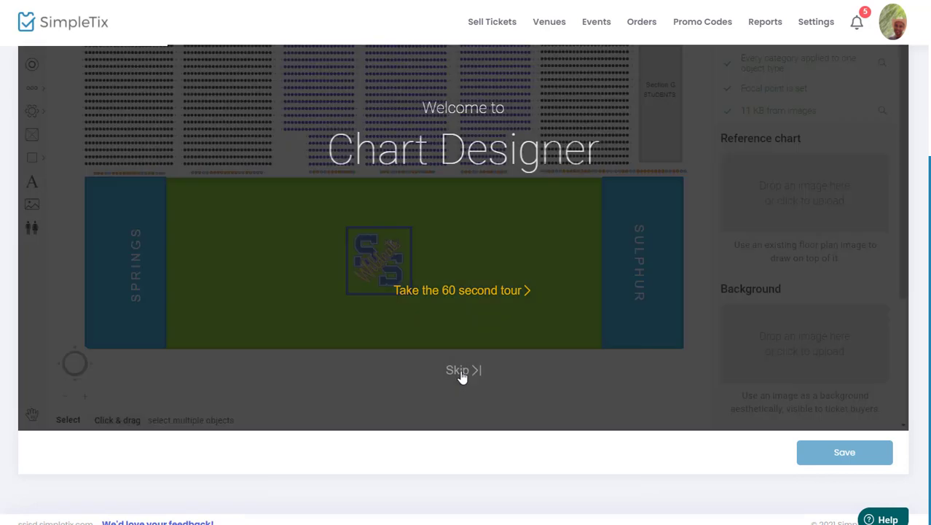
{"action": "scroll", "coordinate": [481, 364], "scroll_direction": "up", "scroll_amount": 3}
{"action": "scroll", "coordinate": [477, 357], "scroll_direction": "down", "scroll_amount": 1}
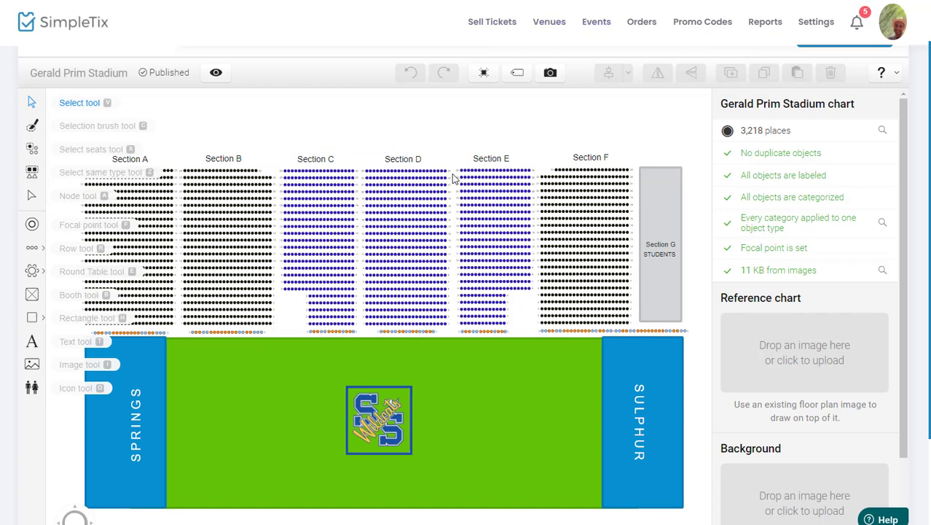
Start a new event and name it "Football Games Season Tickets".
{"action": "left_click", "coordinate": [597, 24]}
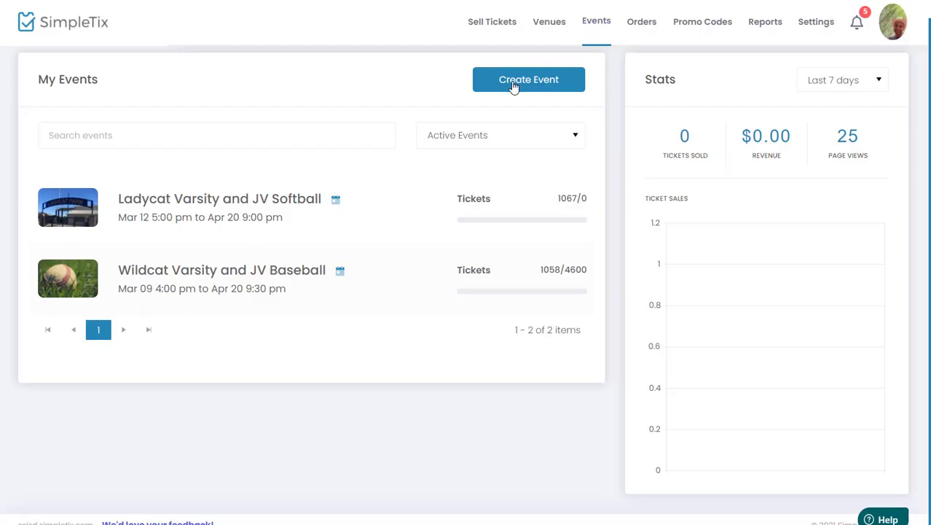
{"action": "left_click", "coordinate": [514, 85]}
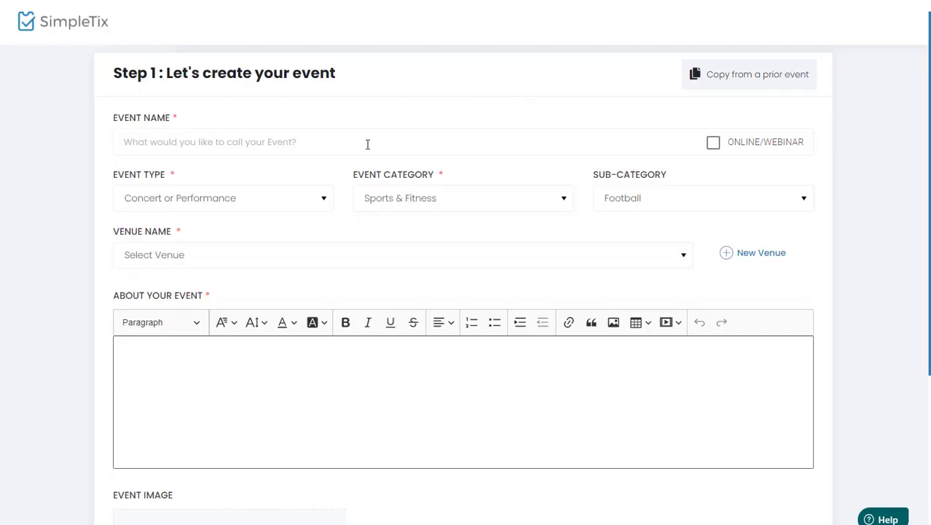
{"action": "left_click", "coordinate": [369, 144]}
{"action": "type", "text": "Football Games Season Tickets"}
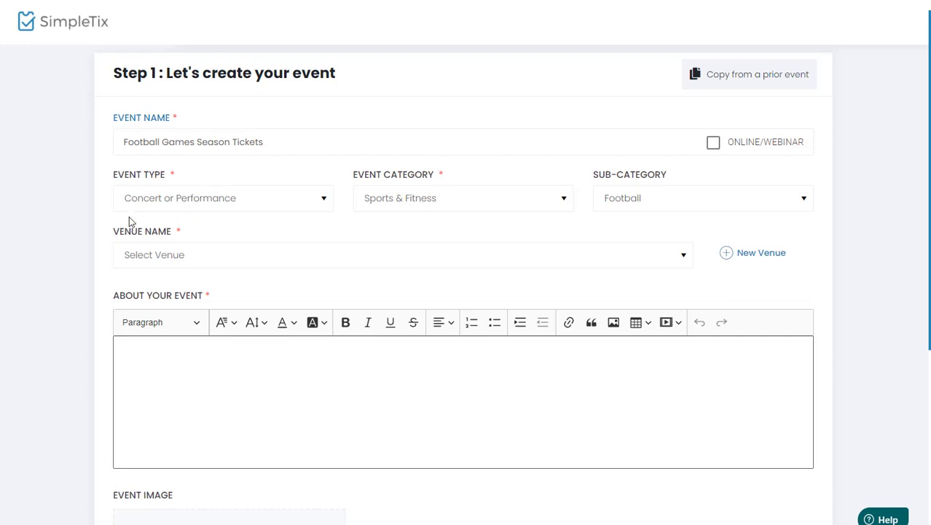
Choose Gerald Prim Stadium (Prim Stadium) as the venue and enter "Football Games Season Tickets" as the event description.
{"action": "left_click", "coordinate": [154, 258]}
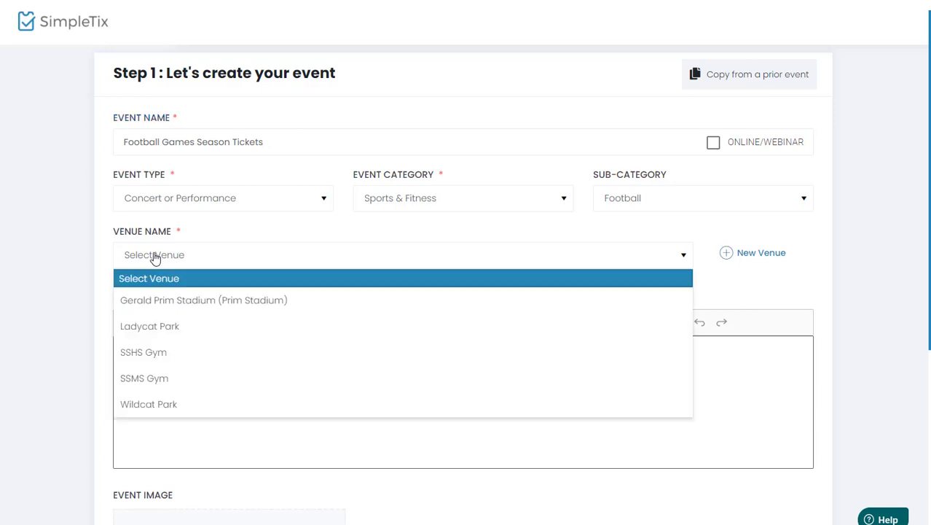
{"action": "left_click", "coordinate": [176, 301]}
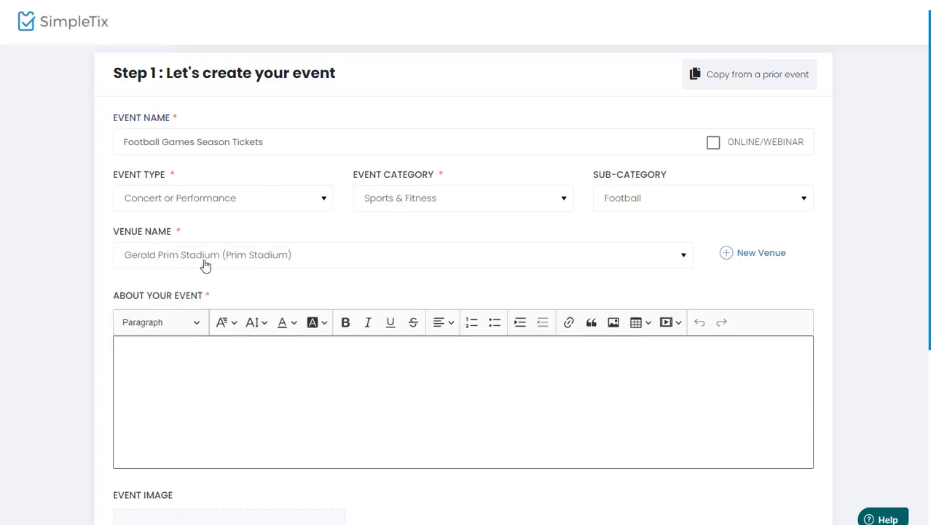
{"action": "left_click", "coordinate": [206, 391]}
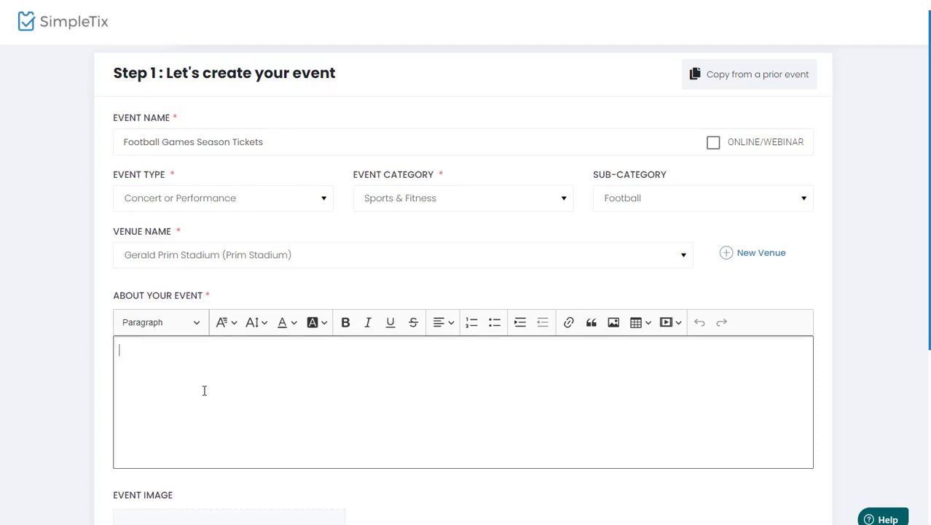
{"action": "type", "text": "Football Games Season Tickets"}
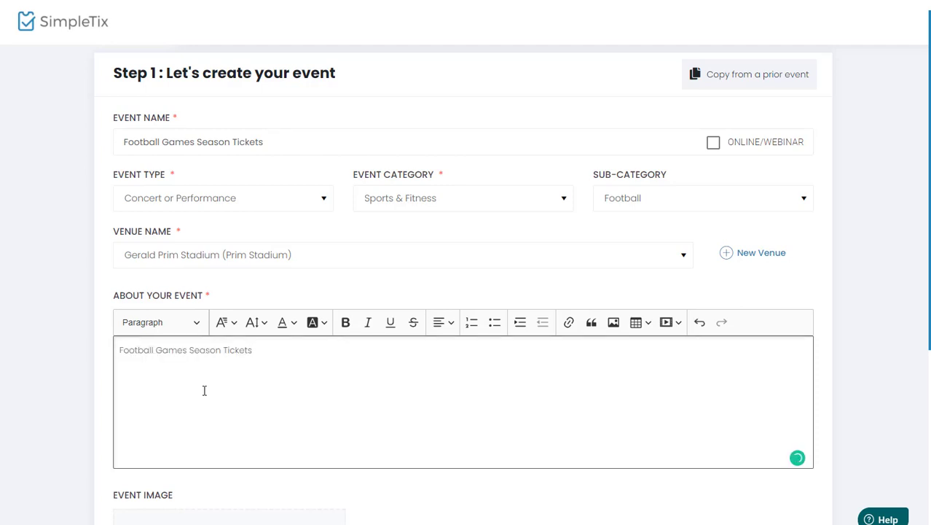
{"action": "scroll", "coordinate": [336, 385], "scroll_direction": "down", "scroll_amount": 2}
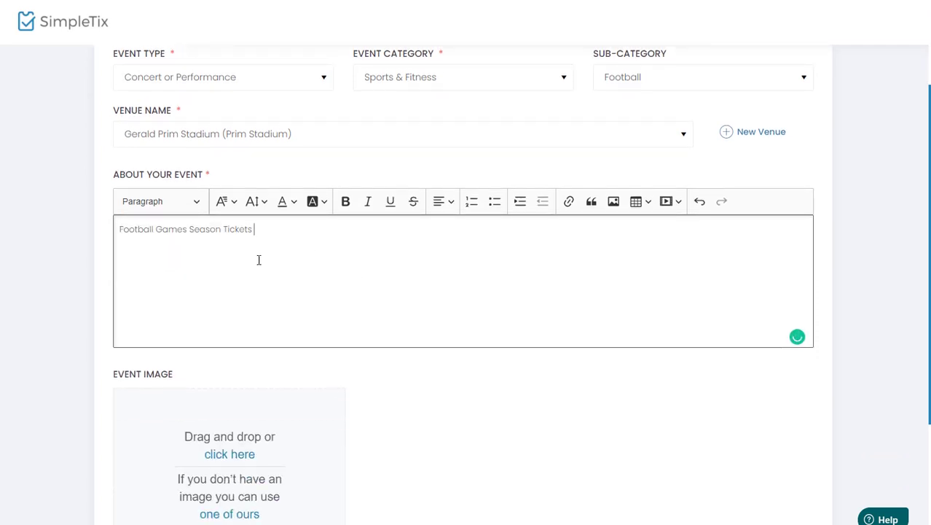
{"action": "scroll", "coordinate": [180, 219], "scroll_direction": "up", "scroll_amount": 1}
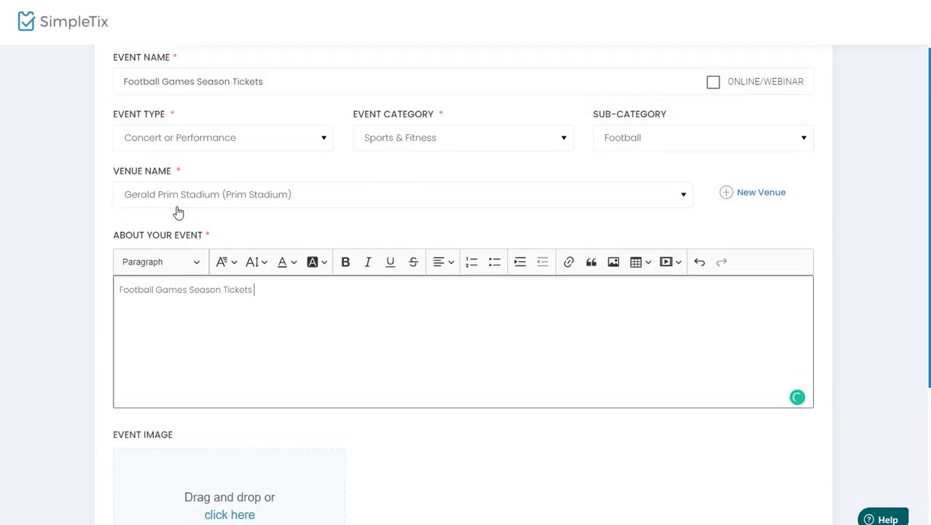
Upload Whitehouse_vs_Sulphur-Springs_41.jpg as the event image, crop it slightly smaller and continue to the ticket setup.
{"action": "scroll", "coordinate": [179, 212], "scroll_direction": "down", "scroll_amount": 3}
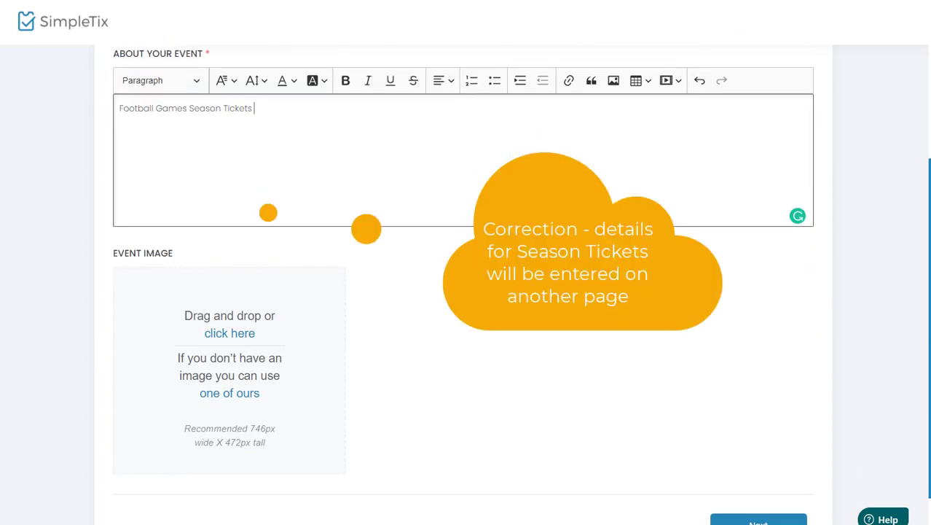
{"action": "left_click", "coordinate": [367, 524]}
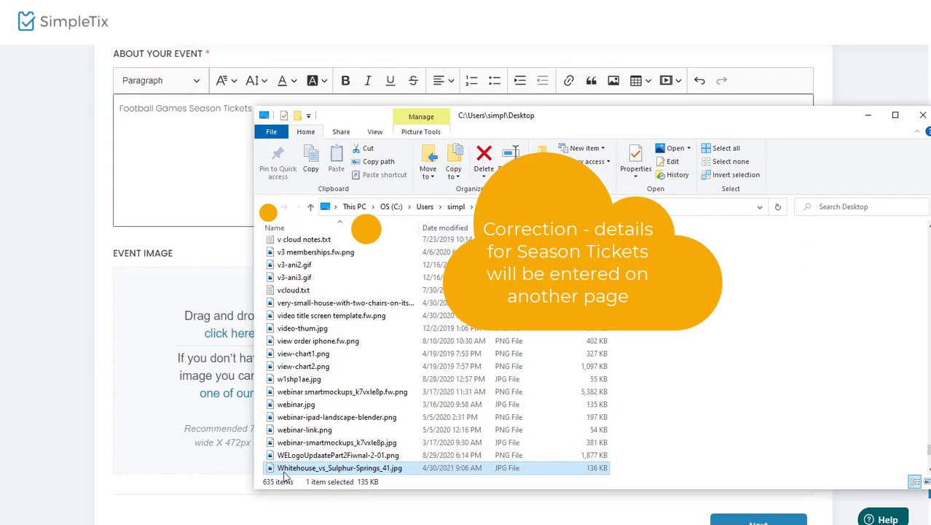
{"action": "left_click_drag", "start_coordinate": [284, 470], "coordinate": [182, 375]}
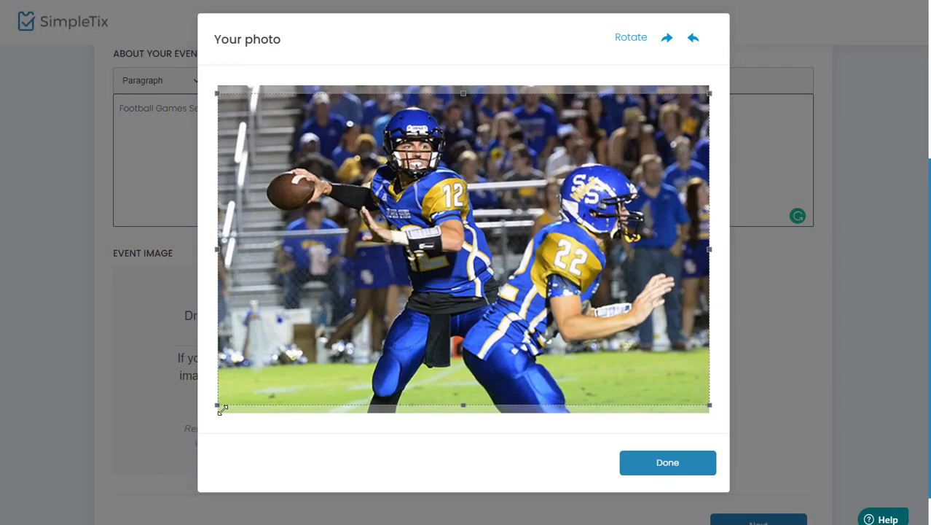
{"action": "left_click_drag", "start_coordinate": [217, 403], "coordinate": [227, 399]}
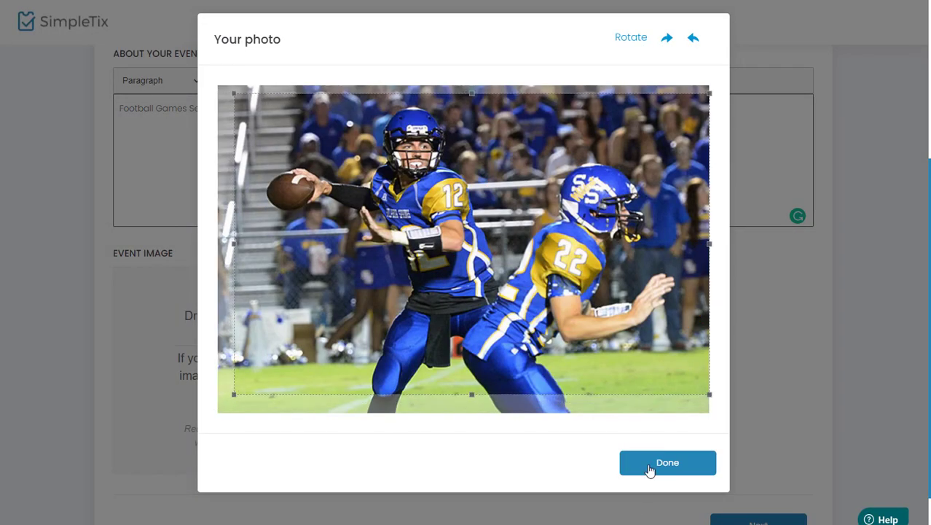
{"action": "left_click", "coordinate": [651, 470]}
{"action": "left_click", "coordinate": [765, 471]}
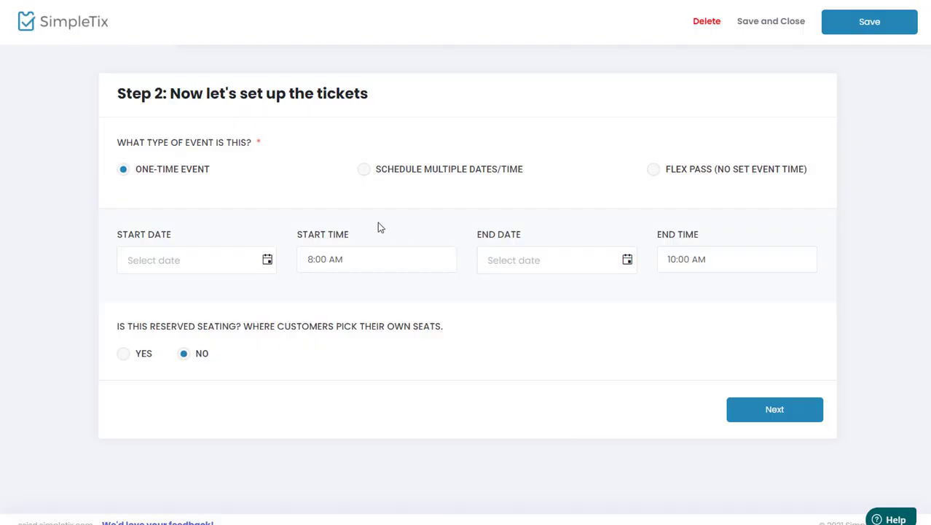
Set the event type to multiple dates/times, occurring on specific dates.
{"action": "left_click", "coordinate": [409, 174]}
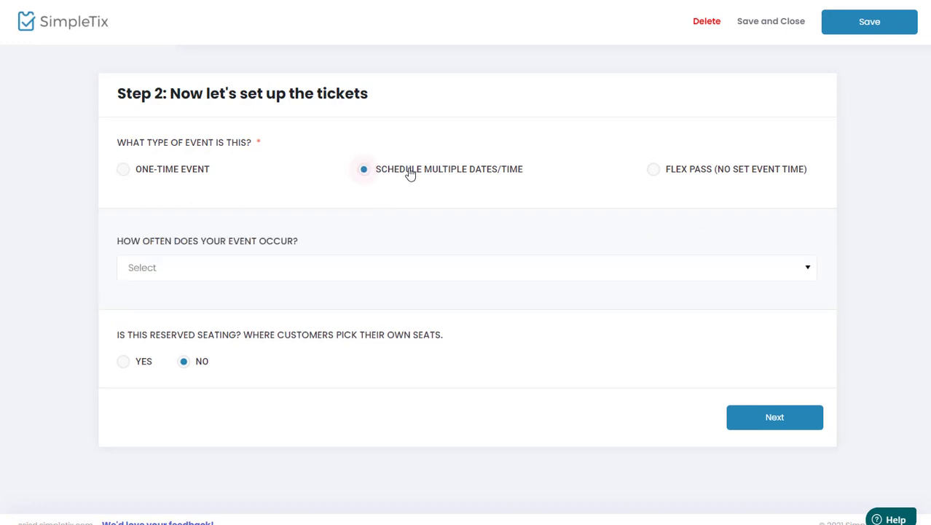
{"action": "left_click", "coordinate": [305, 264]}
{"action": "left_click", "coordinate": [211, 364]}
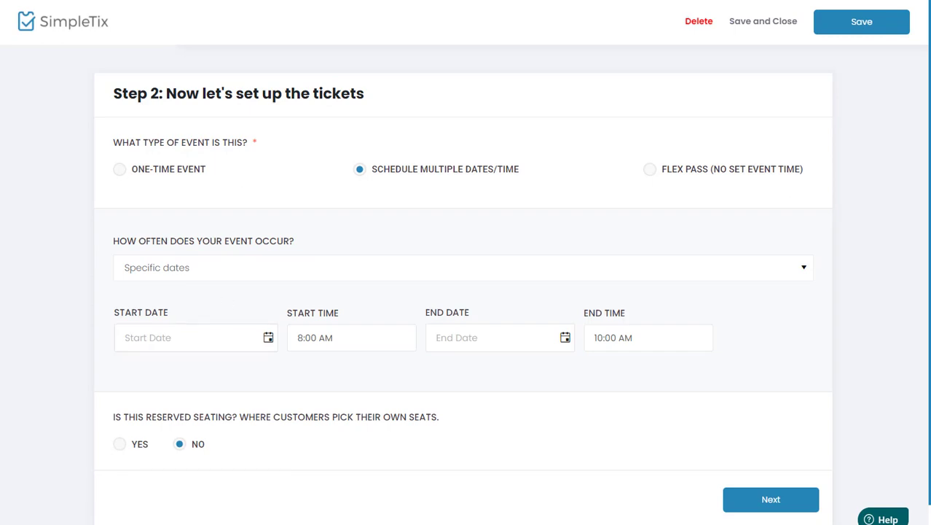
Consult Home Schedule Football.xlsx in the other browser tab and set the first start date to 8/27/2021.
{"action": "key", "text": "ctrl+Tab"}
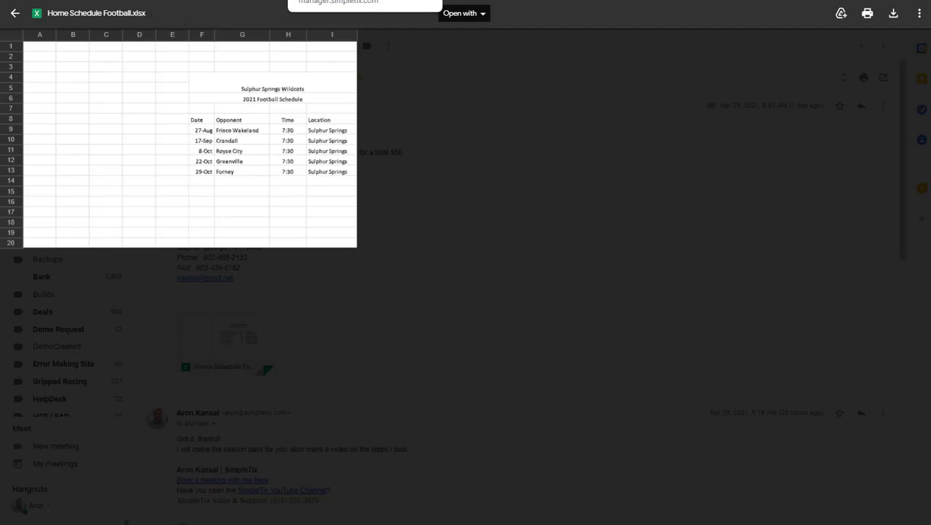
{"action": "left_click", "coordinate": [321, 0]}
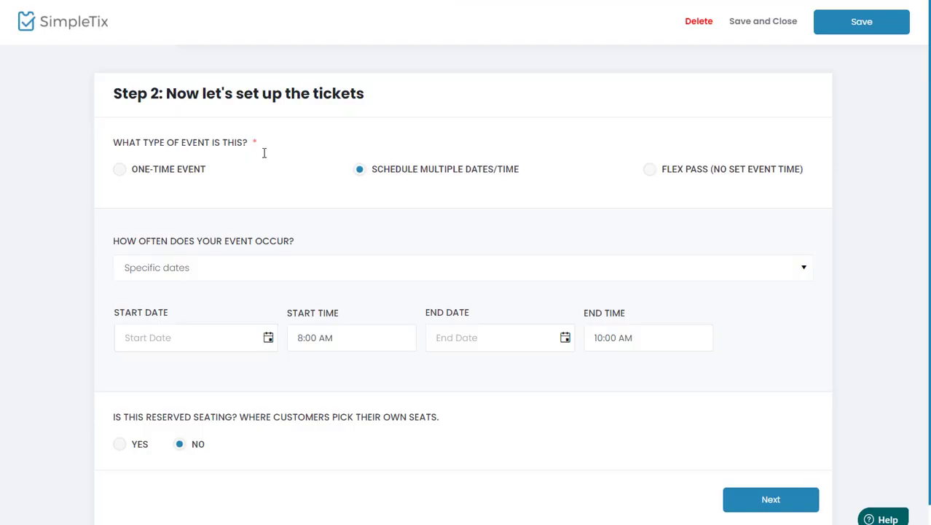
{"action": "left_click", "coordinate": [268, 338]}
{"action": "left_click", "coordinate": [137, 518]}
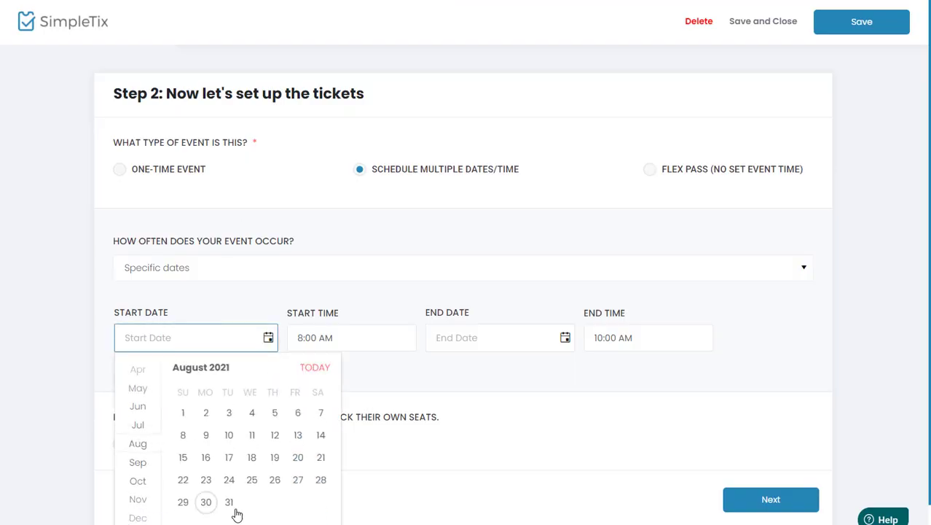
{"action": "left_click", "coordinate": [296, 480]}
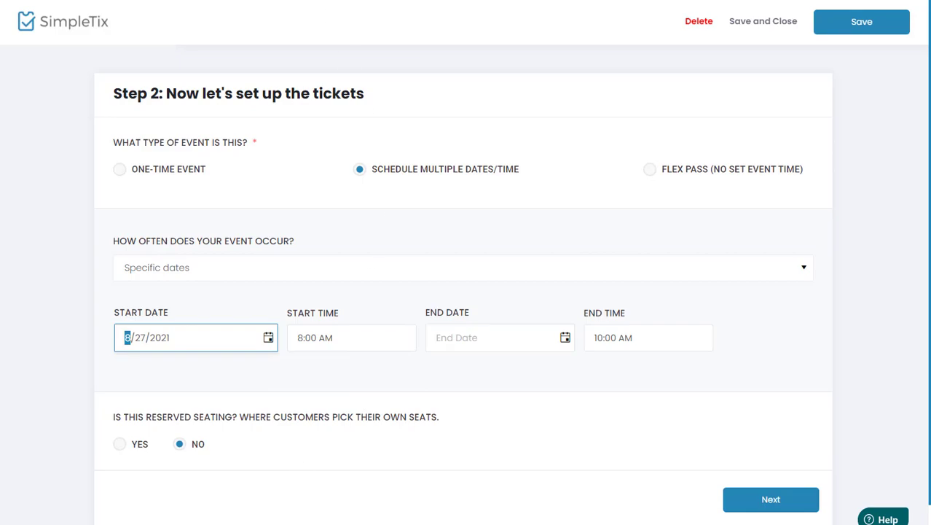
Recheck the game schedule and set the start time of the 8/27/2021 date to 7:30 PM.
{"action": "left_click", "coordinate": [146, 0]}
{"action": "key", "text": "ctrl+Tab"}
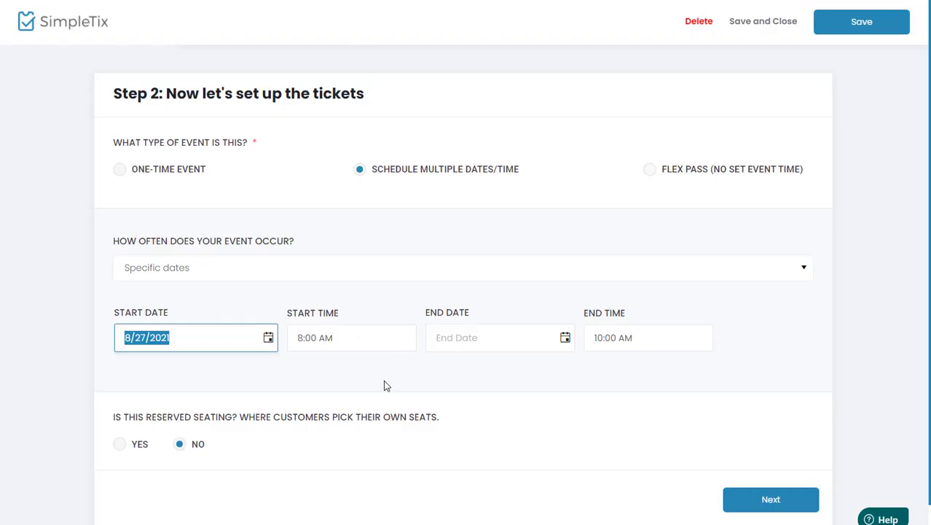
{"action": "left_click", "coordinate": [341, 336]}
{"action": "scroll", "coordinate": [341, 443], "scroll_direction": "down", "scroll_amount": 10}
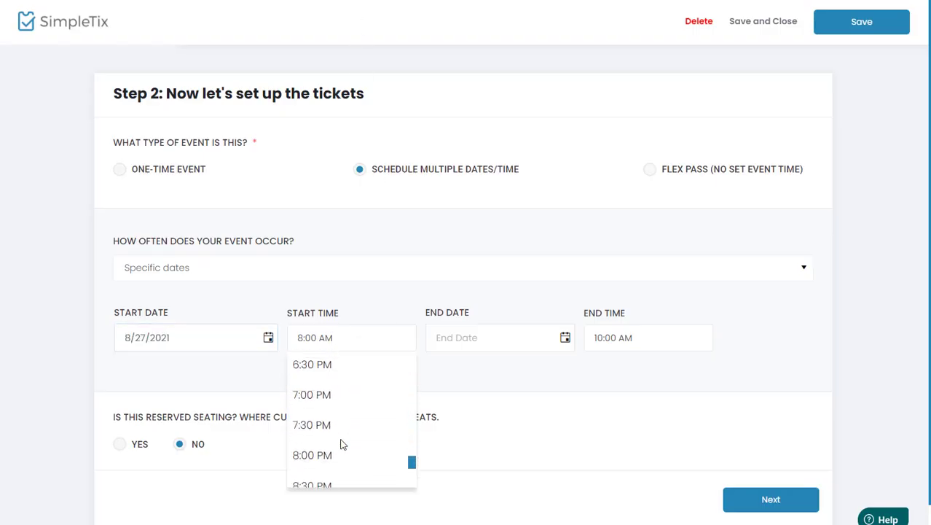
{"action": "scroll", "coordinate": [333, 430], "scroll_direction": "up", "scroll_amount": 4}
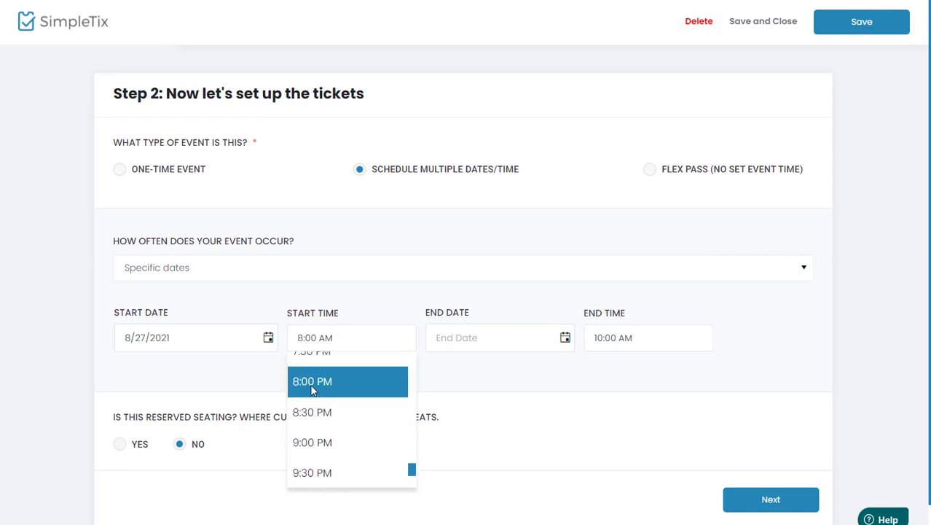
{"action": "left_click", "coordinate": [331, 411]}
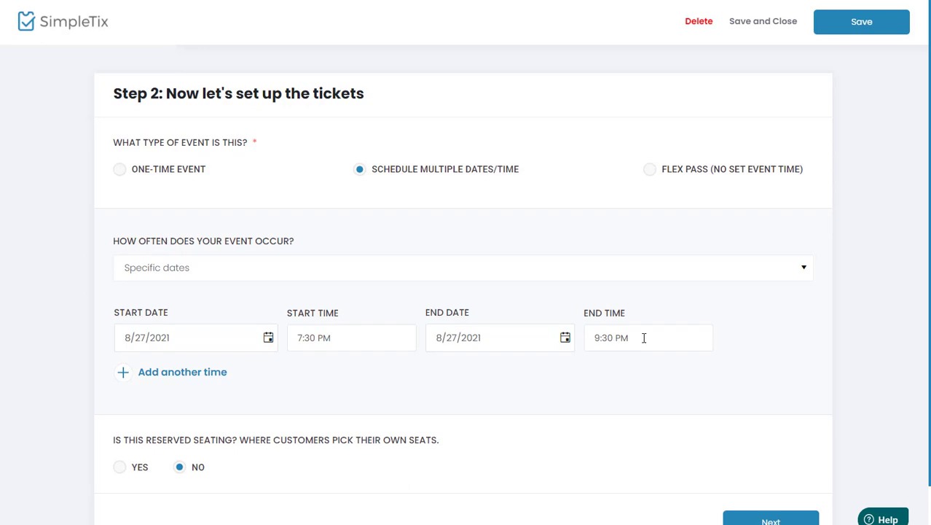
Add a second event time and set its start date to 9/17/2021.
{"action": "left_click", "coordinate": [201, 374]}
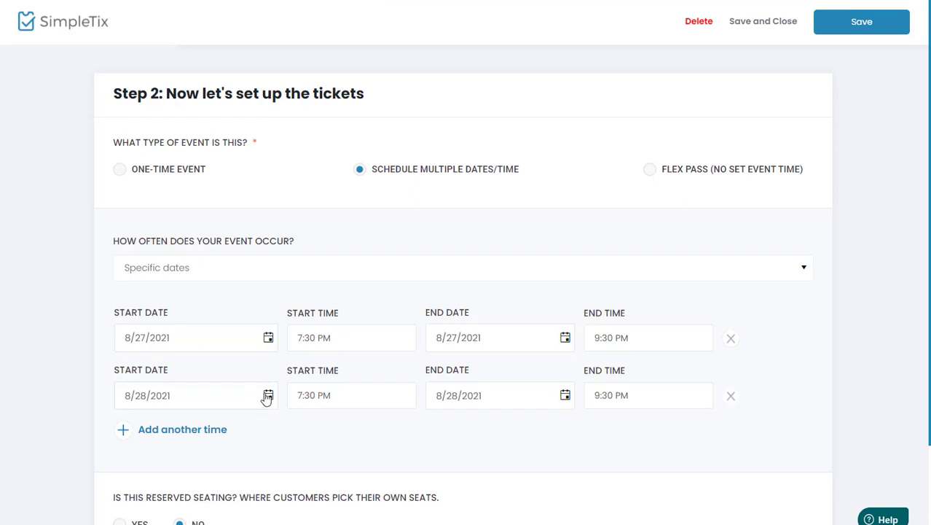
{"action": "left_click", "coordinate": [268, 396]}
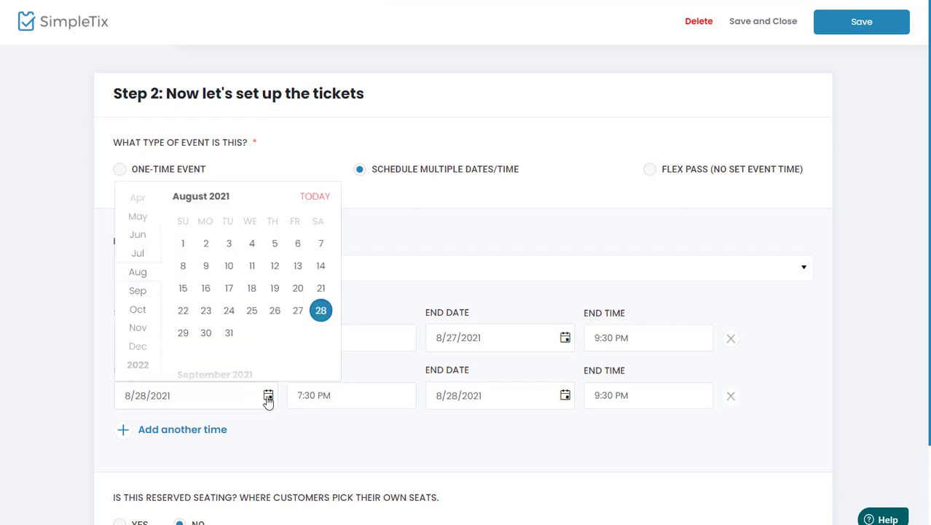
{"action": "left_click", "coordinate": [144, 293]}
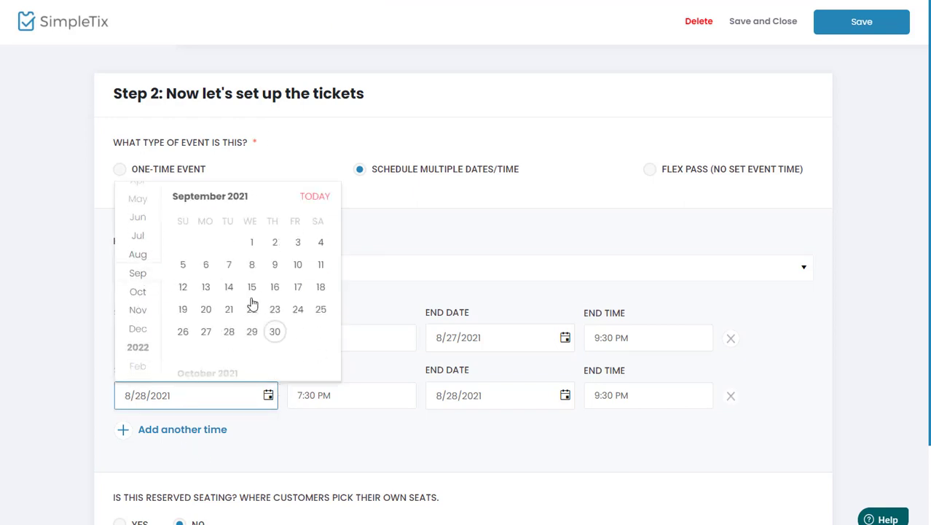
{"action": "left_click", "coordinate": [298, 288]}
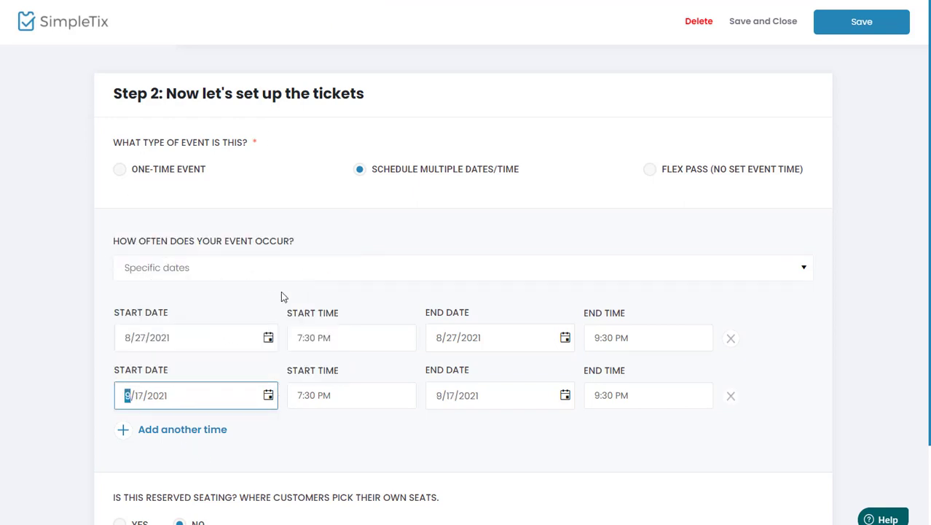
Add a third event time and set its start date to 10/8/2021.
{"action": "left_click", "coordinate": [186, 432]}
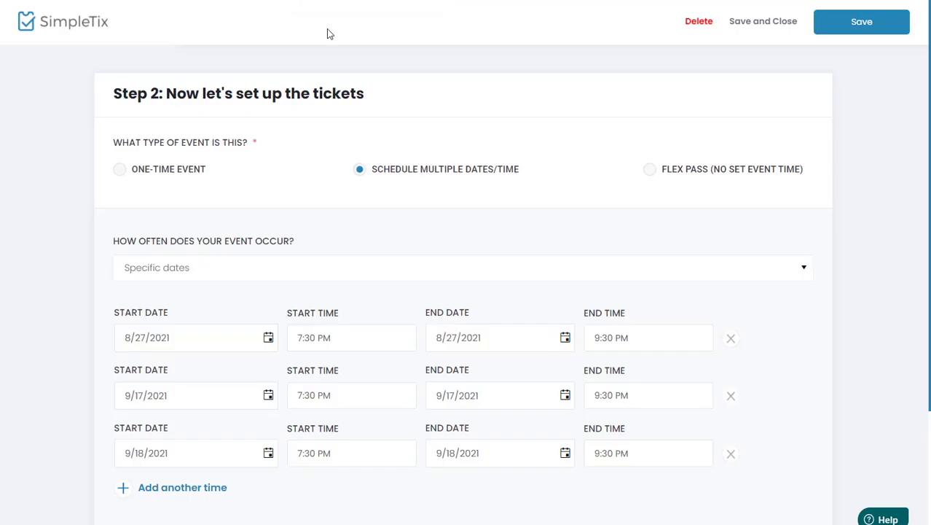
{"action": "left_click", "coordinate": [268, 454]}
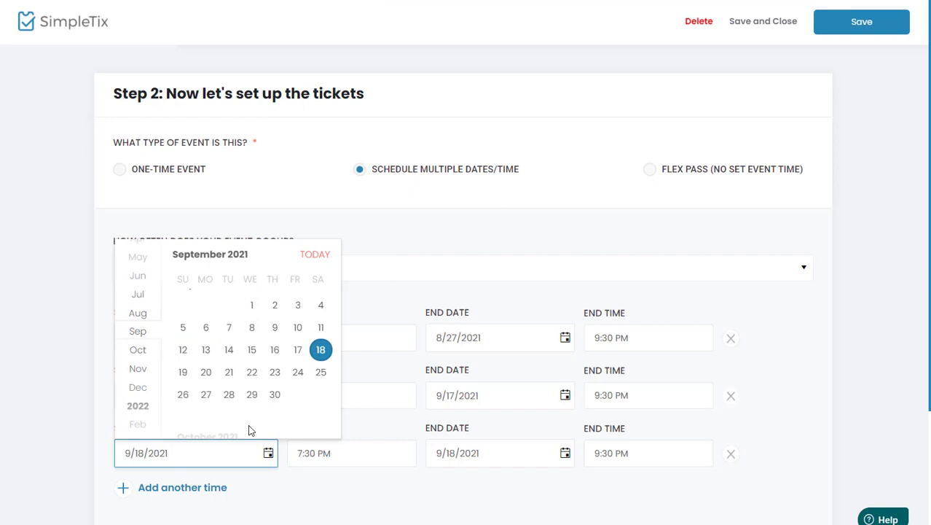
{"action": "left_click", "coordinate": [139, 352]}
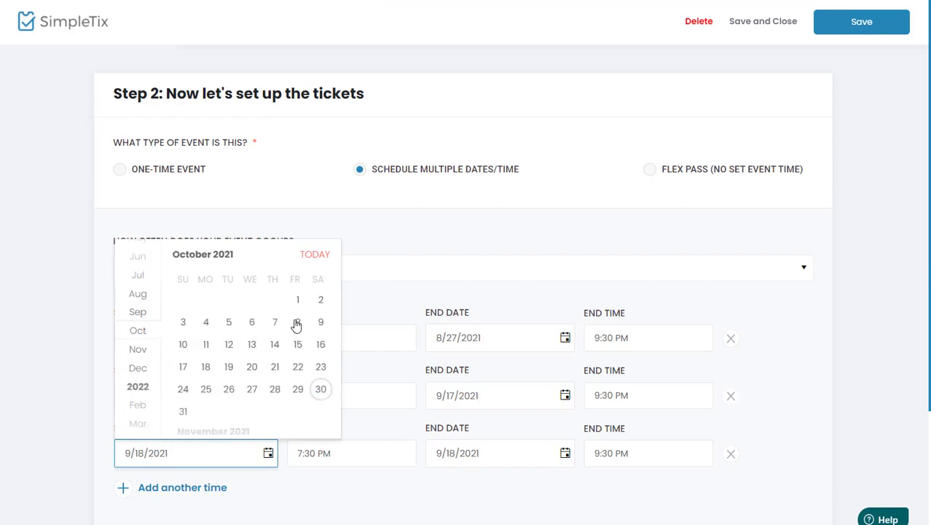
{"action": "left_click", "coordinate": [297, 322]}
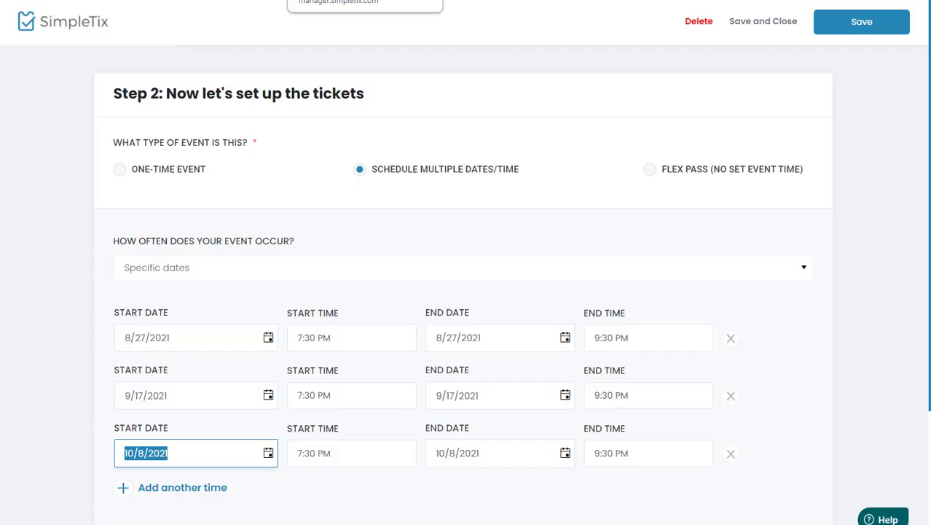
Add a fourth event time and set its start date to 10/22/2021.
{"action": "scroll", "coordinate": [195, 376], "scroll_direction": "down", "scroll_amount": 2}
{"action": "left_click", "coordinate": [197, 370]}
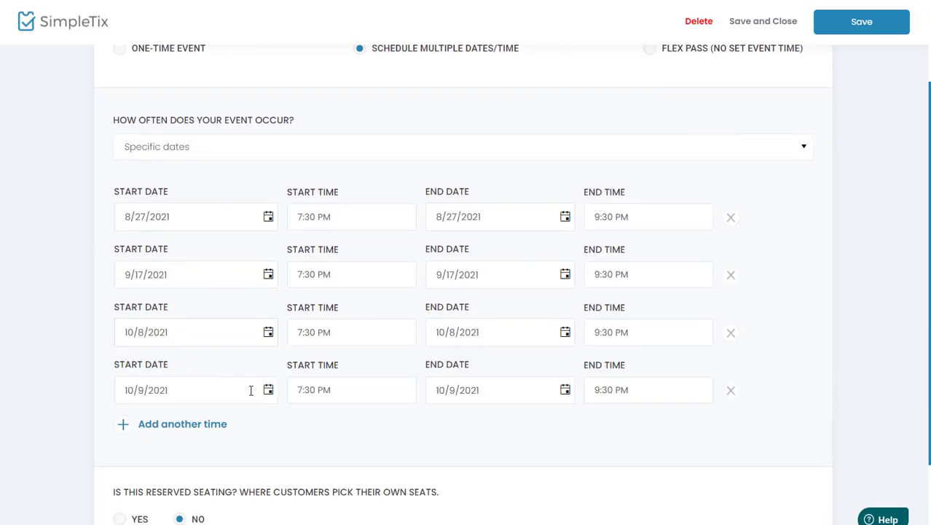
{"action": "left_click", "coordinate": [268, 390]}
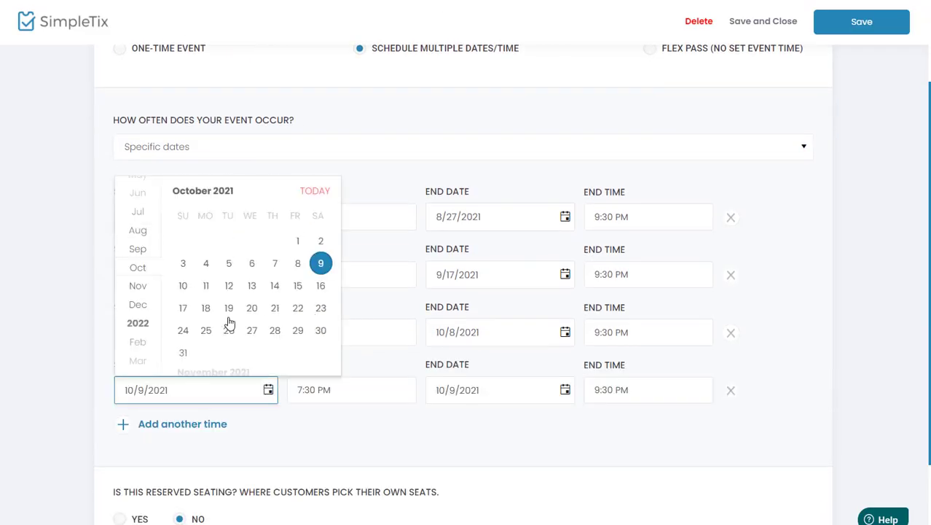
{"action": "left_click", "coordinate": [299, 310]}
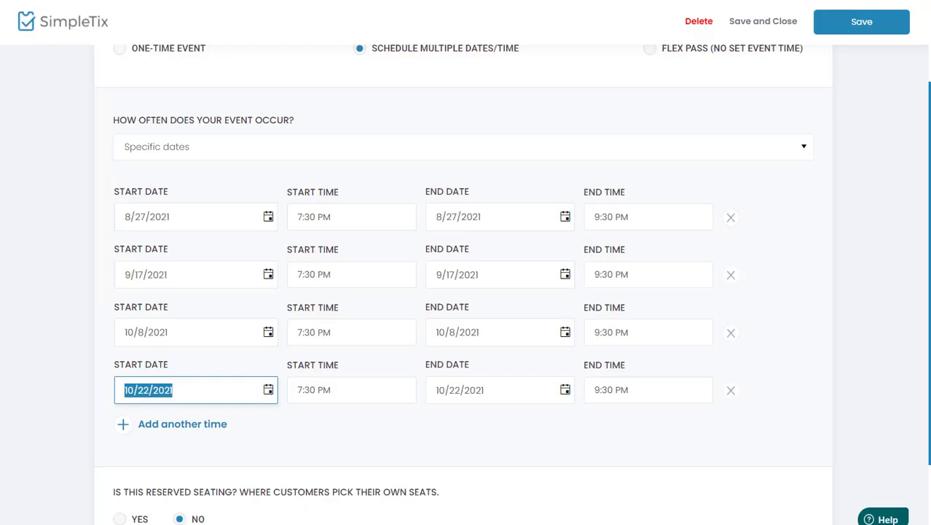
Add a fifth event time and set its start date to 10/29/2021.
{"action": "left_click", "coordinate": [197, 423]}
{"action": "left_click", "coordinate": [268, 446]}
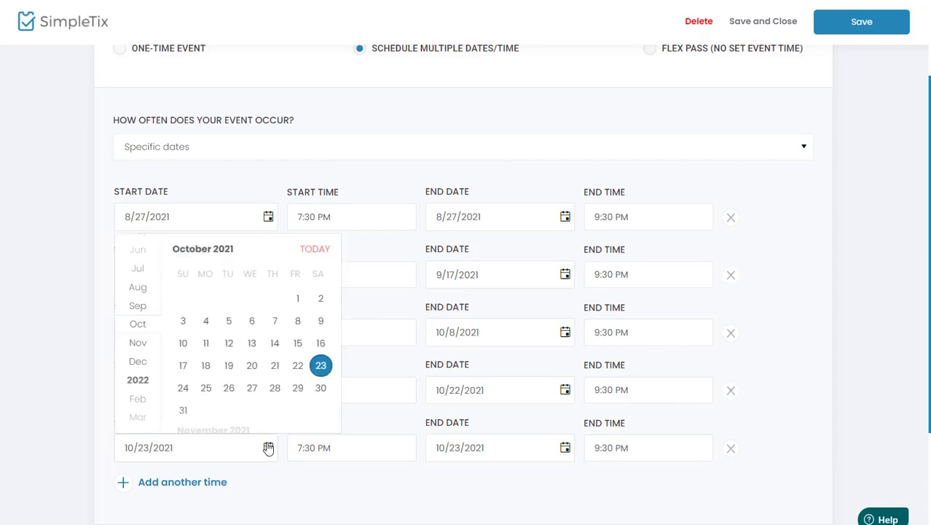
{"action": "left_click", "coordinate": [301, 390]}
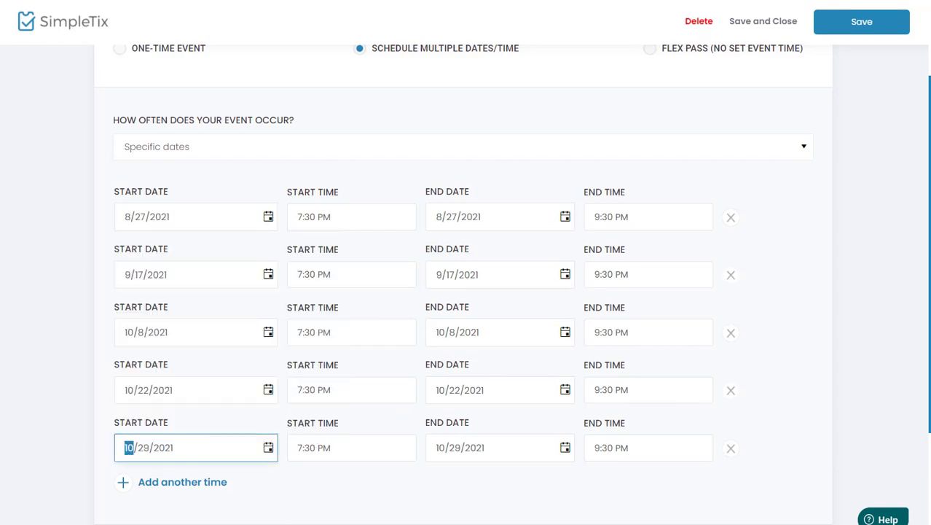
Check the entered event dates and times against the game schedule in Home Schedule Football.xlsx.
{"action": "left_click", "coordinate": [201, 1]}
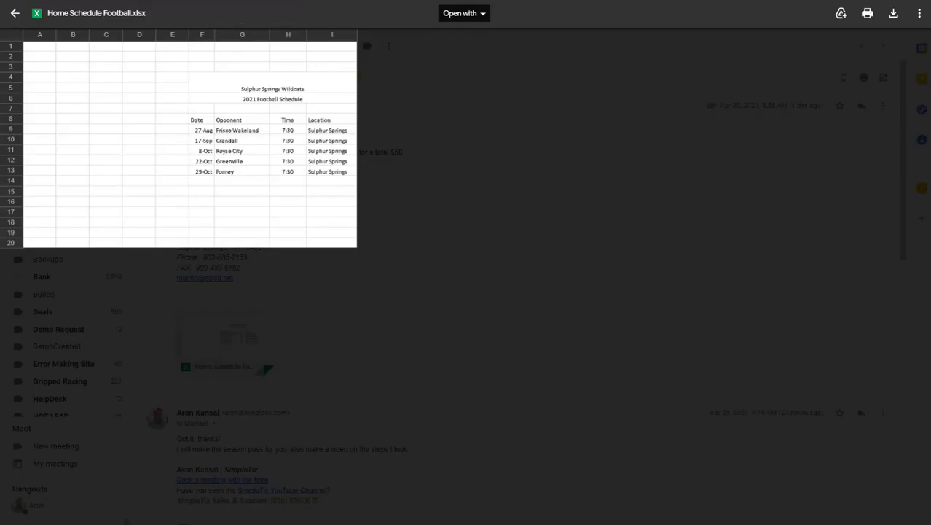
{"action": "left_click", "coordinate": [331, 1]}
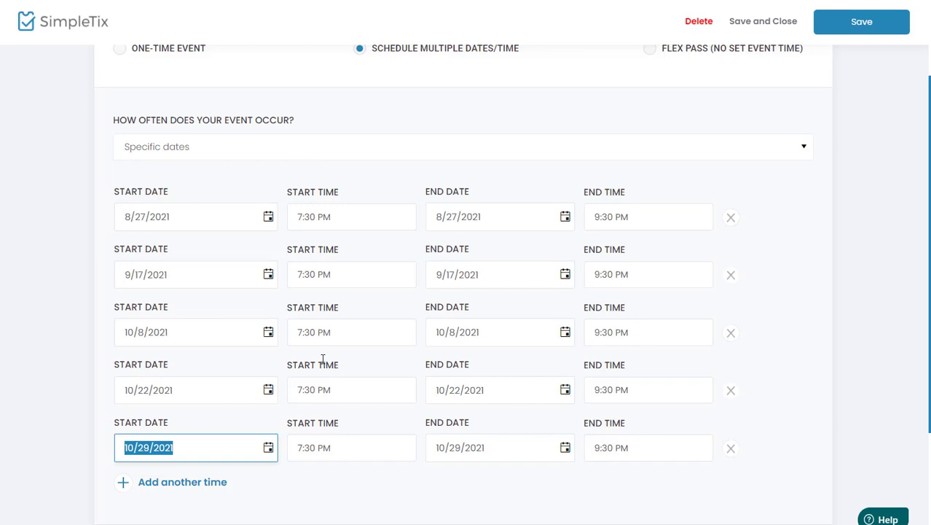
{"action": "left_click", "coordinate": [326, 511]}
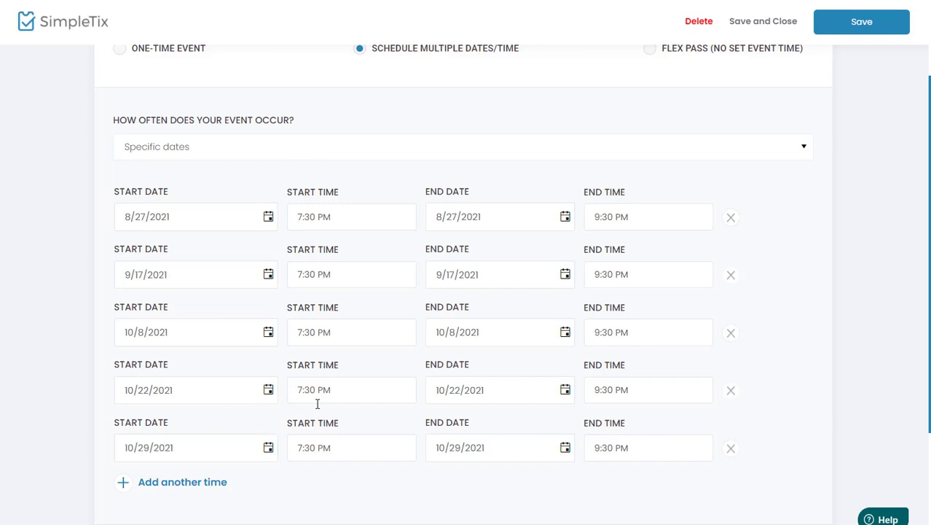
{"action": "scroll", "coordinate": [318, 404], "scroll_direction": "up", "scroll_amount": 2}
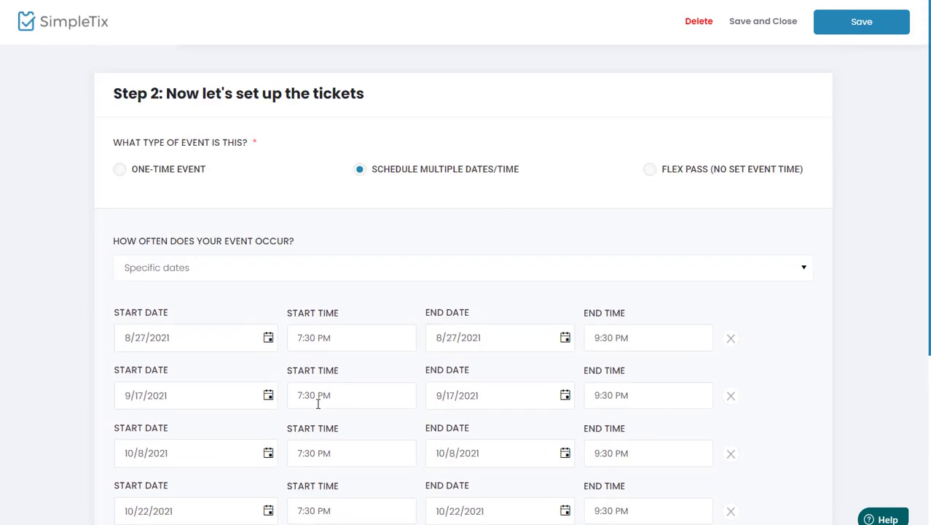
Make the event reserved seating and choose to clone the venue's existing chart for adjustment.
{"action": "scroll", "coordinate": [318, 404], "scroll_direction": "down", "scroll_amount": 5}
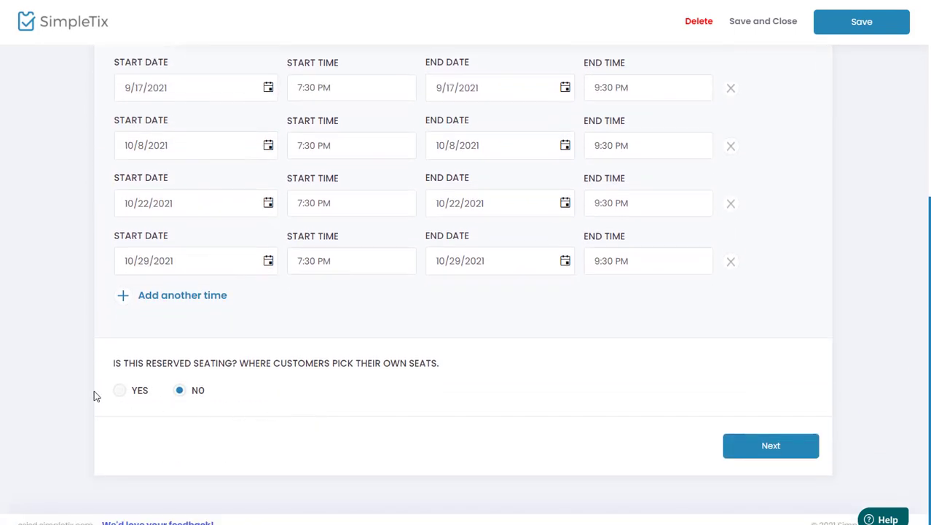
{"action": "left_click", "coordinate": [120, 394]}
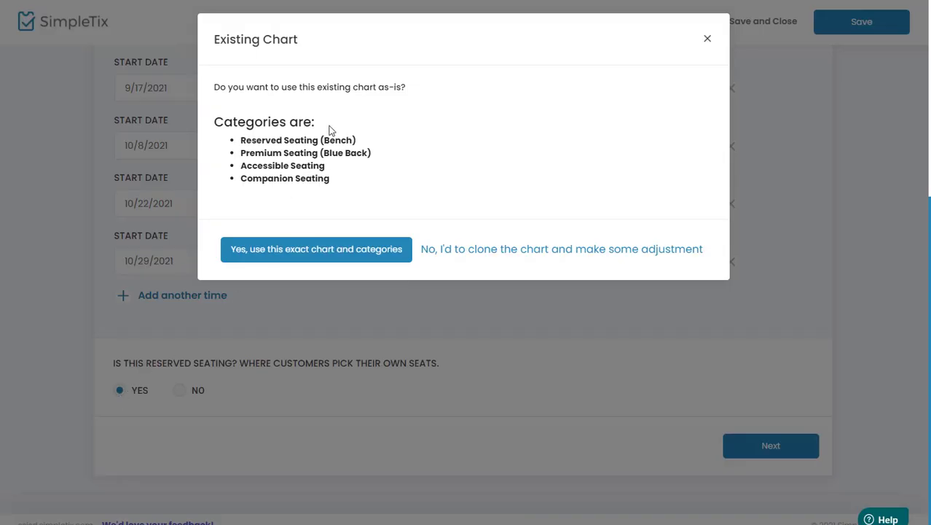
{"action": "left_click", "coordinate": [527, 250]}
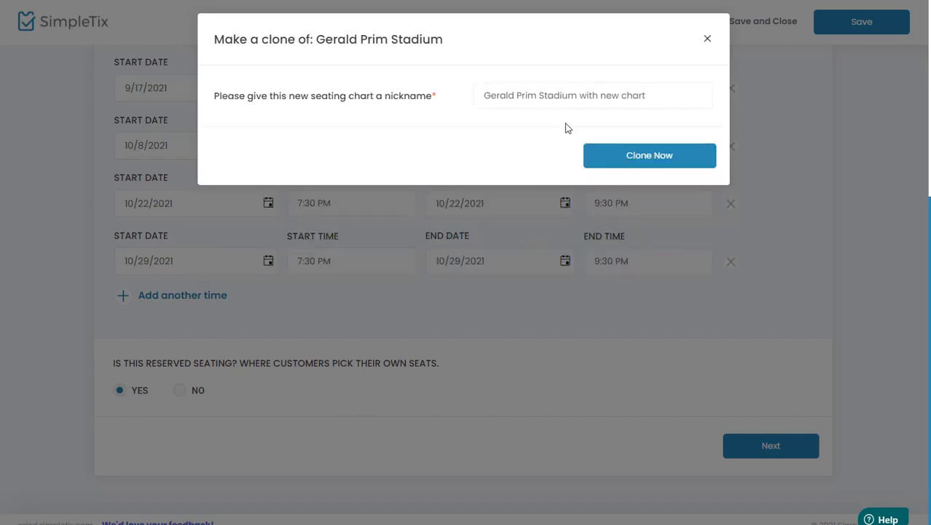
Name the cloned seating chart "Gerald Prim Stadium (Season Tickets)" and create the clone.
{"action": "left_click_drag", "start_coordinate": [575, 97], "coordinate": [668, 97]}
{"action": "key", "text": "BackSpace"}
{"action": "type", "text": "(Season Tickets"}
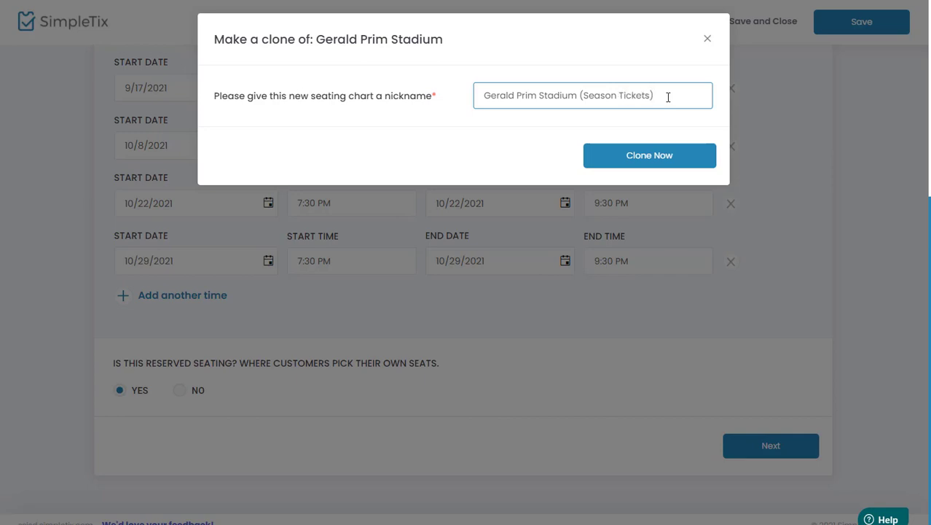
{"action": "left_click", "coordinate": [653, 154]}
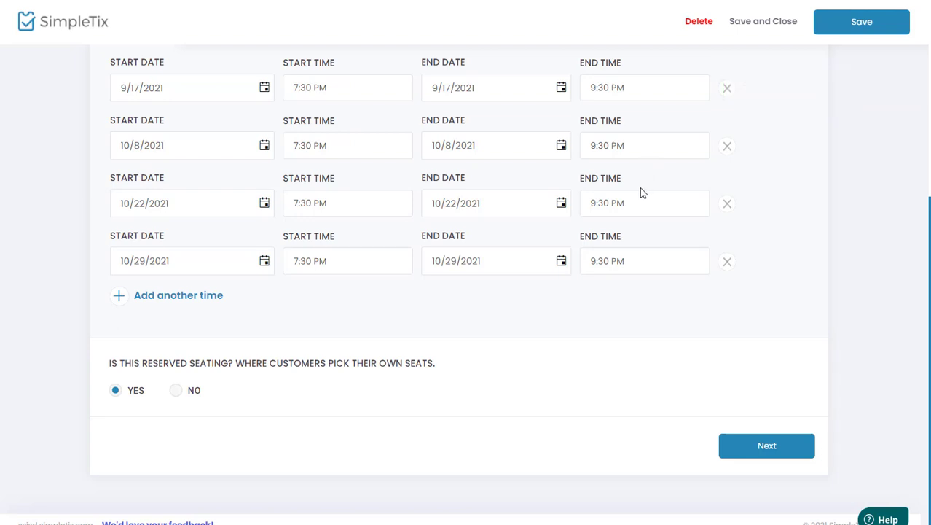
Review the scheduled dates and continue past the ticket categories and sales dates to the seating chart editor, keeping the default prices.
{"action": "scroll", "coordinate": [682, 232], "scroll_direction": "up", "scroll_amount": 4}
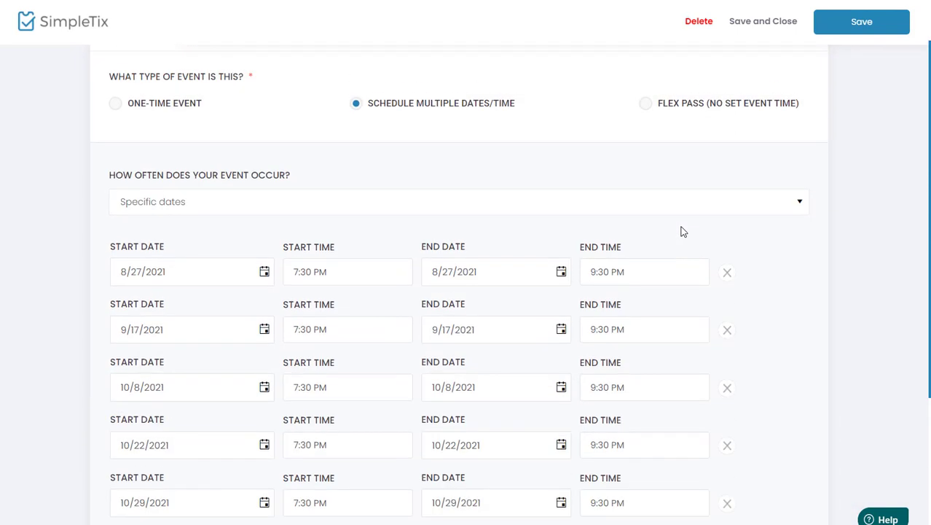
{"action": "scroll", "coordinate": [684, 231], "scroll_direction": "down", "scroll_amount": 3}
{"action": "scroll", "coordinate": [684, 231], "scroll_direction": "down", "scroll_amount": 1}
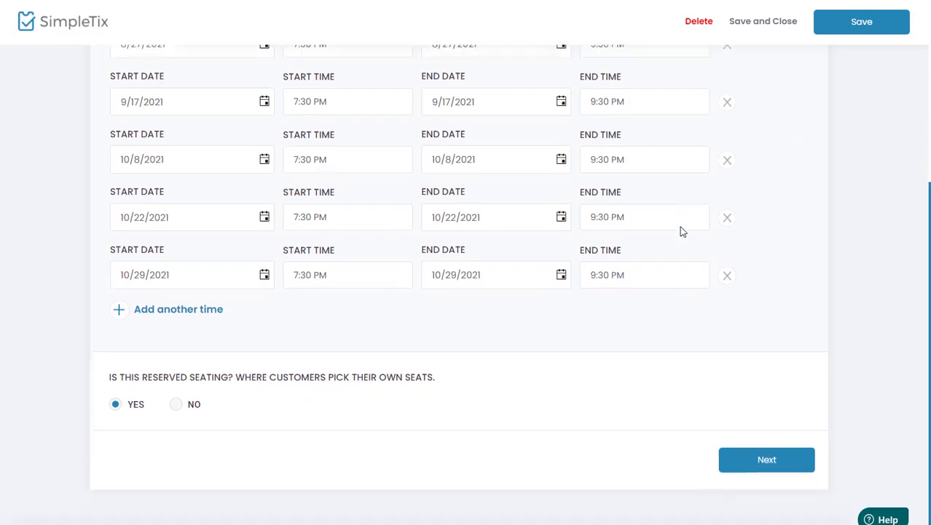
{"action": "left_click", "coordinate": [772, 448]}
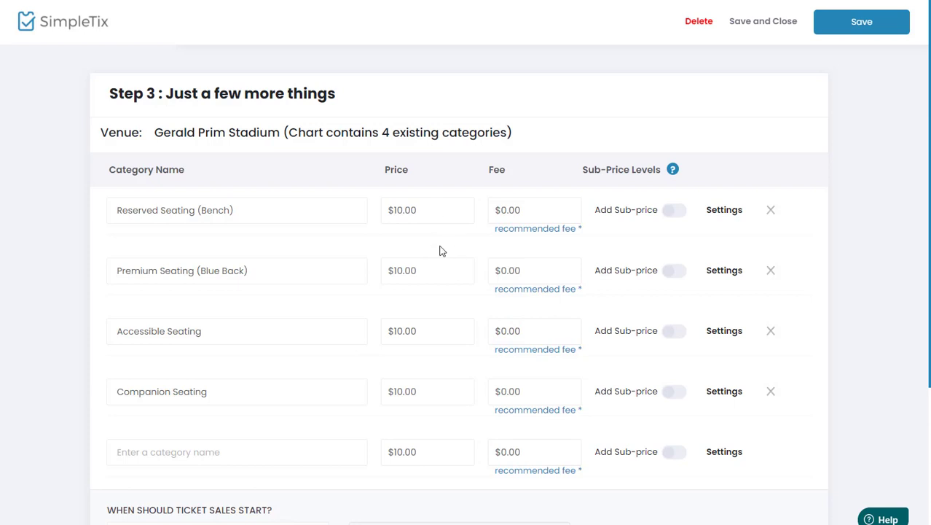
{"action": "scroll", "coordinate": [424, 300], "scroll_direction": "down", "scroll_amount": 4}
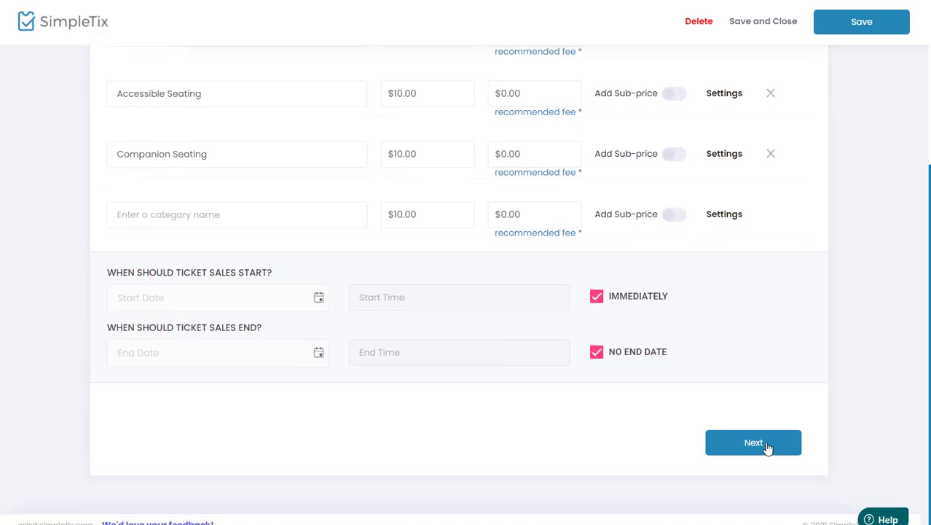
{"action": "left_click", "coordinate": [766, 446]}
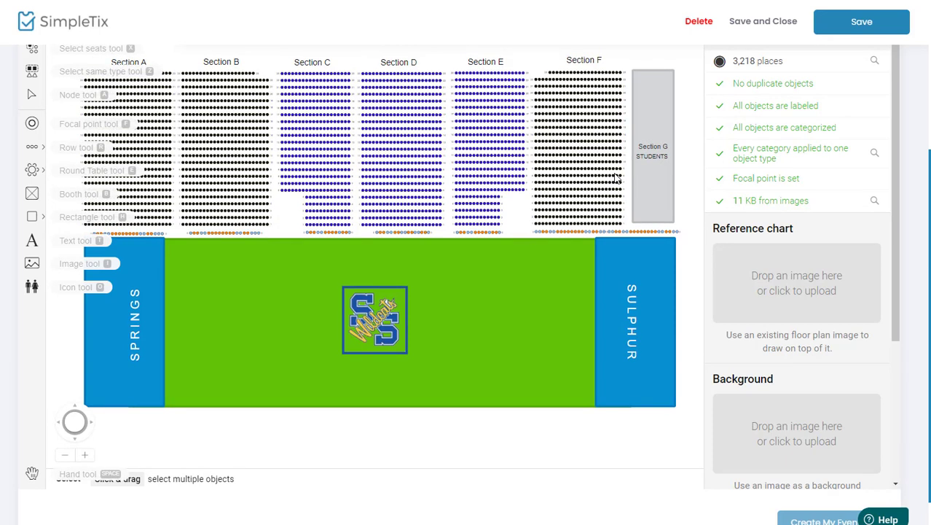
Delete Section F, the Section G student area and the accessible and companion seats below them from the seating chart.
{"action": "scroll", "coordinate": [616, 177], "scroll_direction": "up", "scroll_amount": 1}
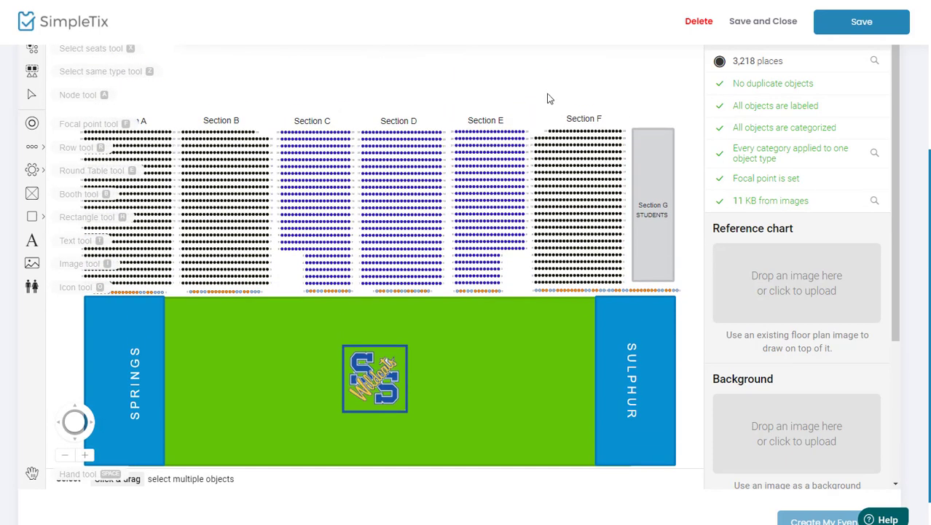
{"action": "left_click_drag", "start_coordinate": [547, 95], "coordinate": [627, 291]}
{"action": "key", "text": "Delete"}
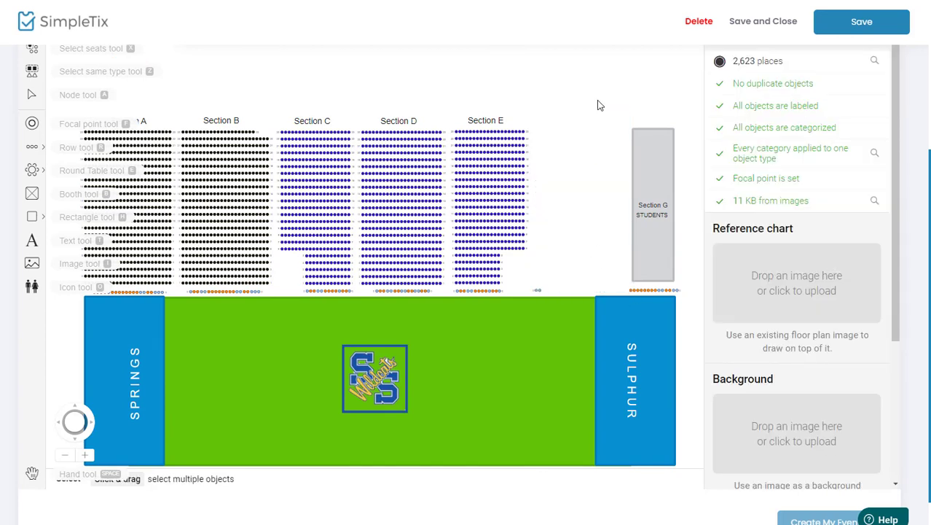
{"action": "left_click_drag", "start_coordinate": [607, 97], "coordinate": [696, 304]}
{"action": "key", "text": "Delete"}
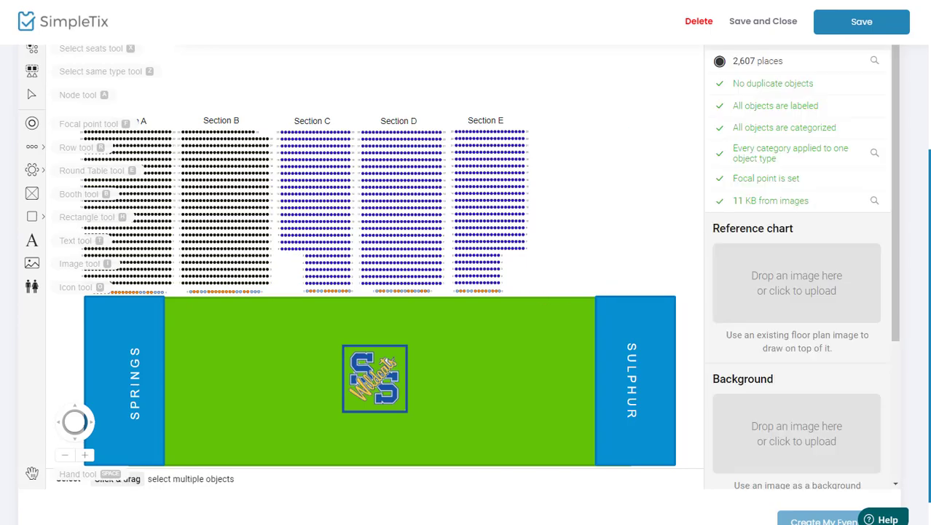
Delete Sections A and B from the seating chart and save the event.
{"action": "left_click_drag", "start_coordinate": [268, 108], "coordinate": [124, 295]}
{"action": "key", "text": "Delete"}
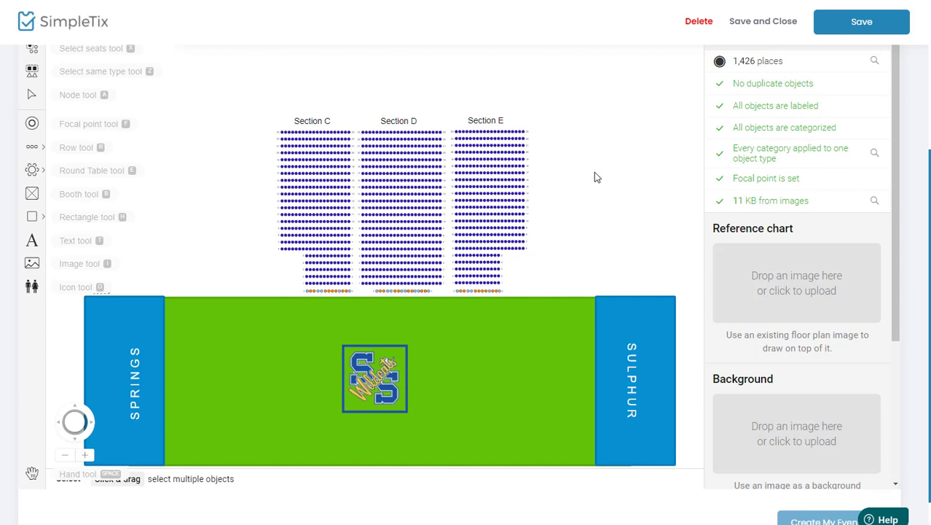
{"action": "left_click", "coordinate": [851, 24]}
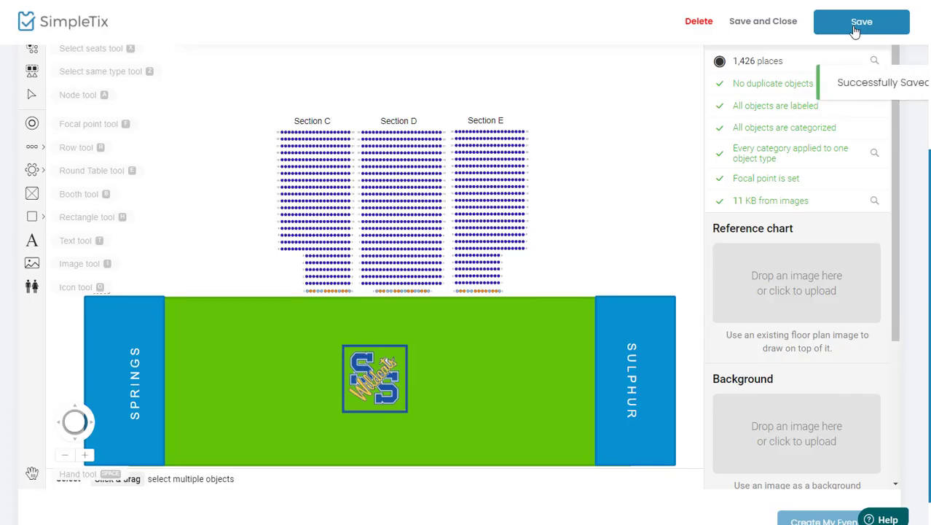
Place the seating chart's focal point on the Wildcats logo at midfield and publish the chart.
{"action": "scroll", "coordinate": [824, 218], "scroll_direction": "down", "scroll_amount": 3}
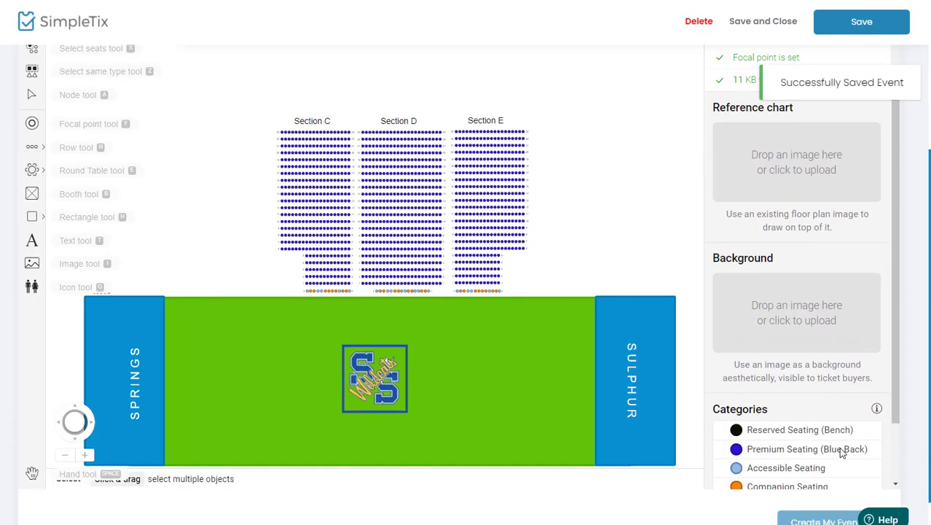
{"action": "scroll", "coordinate": [783, 494], "scroll_direction": "down", "scroll_amount": 2}
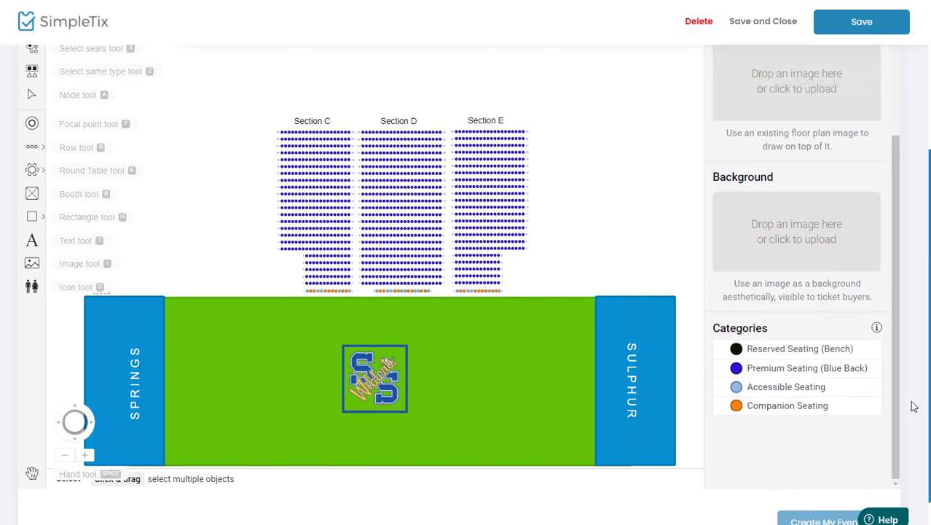
{"action": "scroll", "coordinate": [898, 430], "scroll_direction": "down", "scroll_amount": 1}
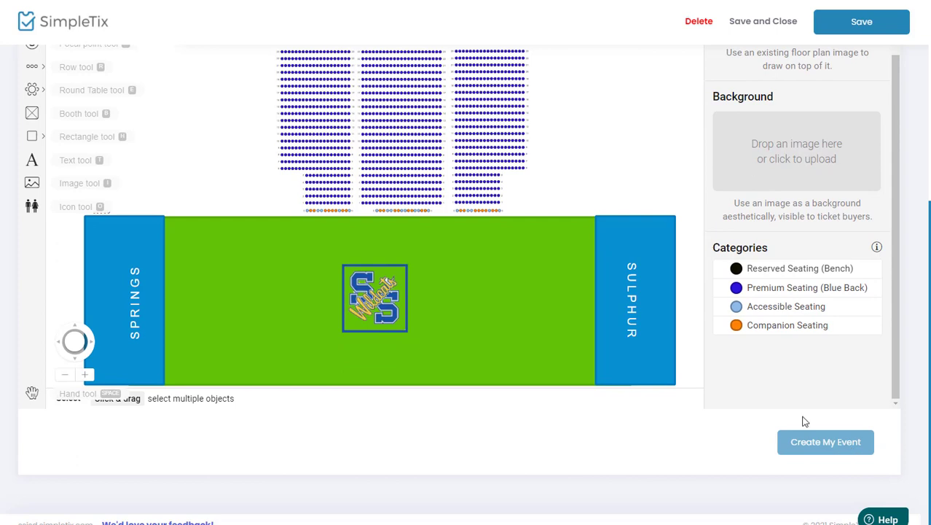
{"action": "scroll", "coordinate": [736, 356], "scroll_direction": "up", "scroll_amount": 3}
{"action": "scroll", "coordinate": [496, 145], "scroll_direction": "up", "scroll_amount": 4}
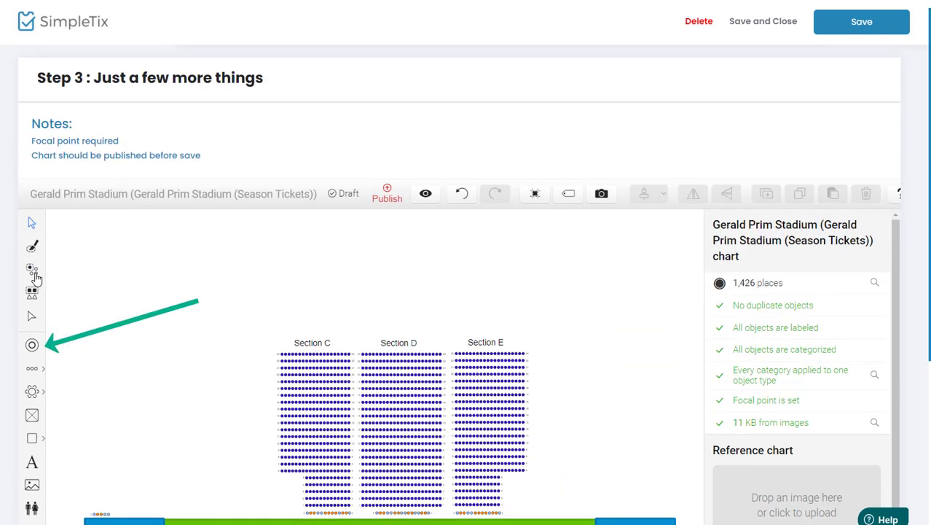
{"action": "left_click", "coordinate": [32, 345]}
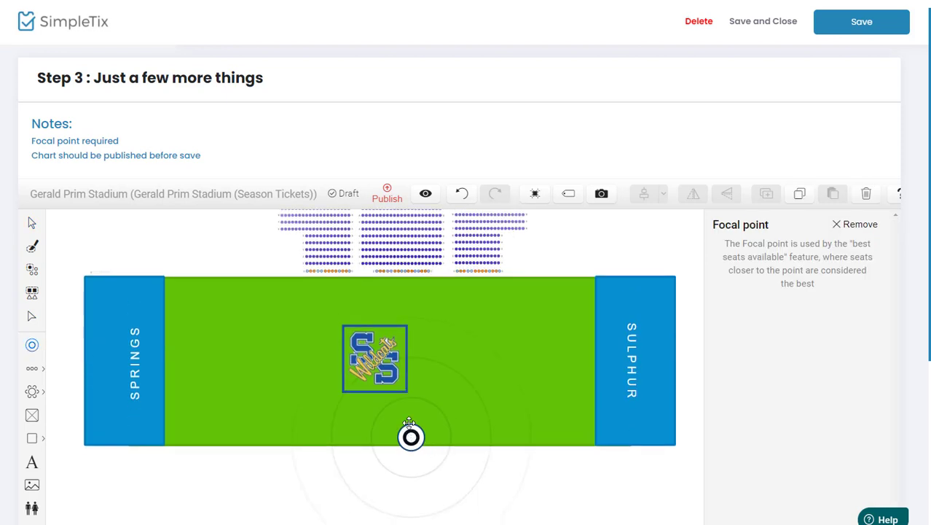
{"action": "left_click_drag", "start_coordinate": [411, 436], "coordinate": [399, 365]}
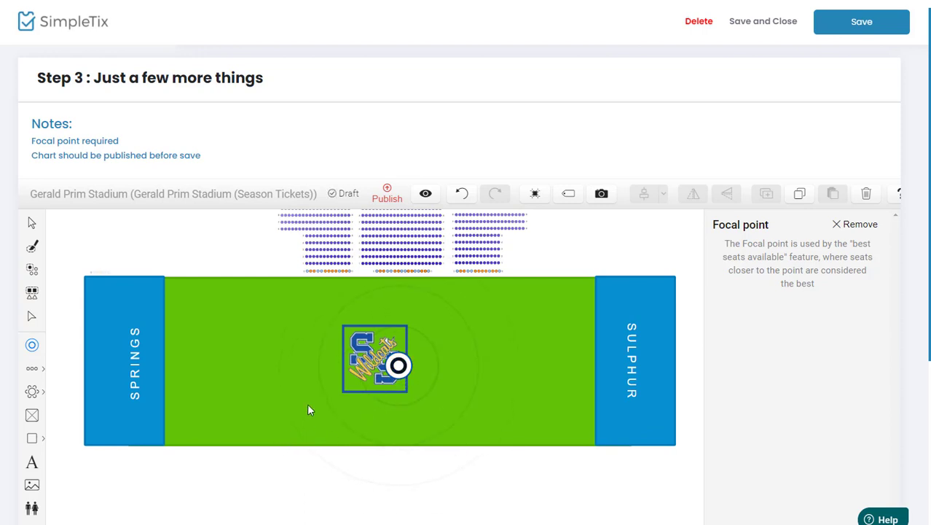
{"action": "left_click", "coordinate": [382, 191]}
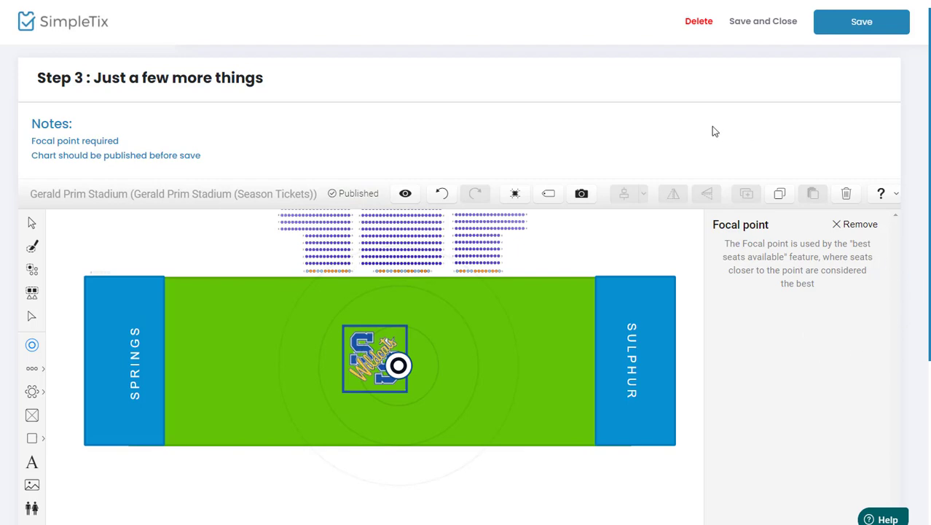
Save the event, finish its setup, decline the attendee notification and dismiss the social sharing prompt.
{"action": "left_click", "coordinate": [853, 31]}
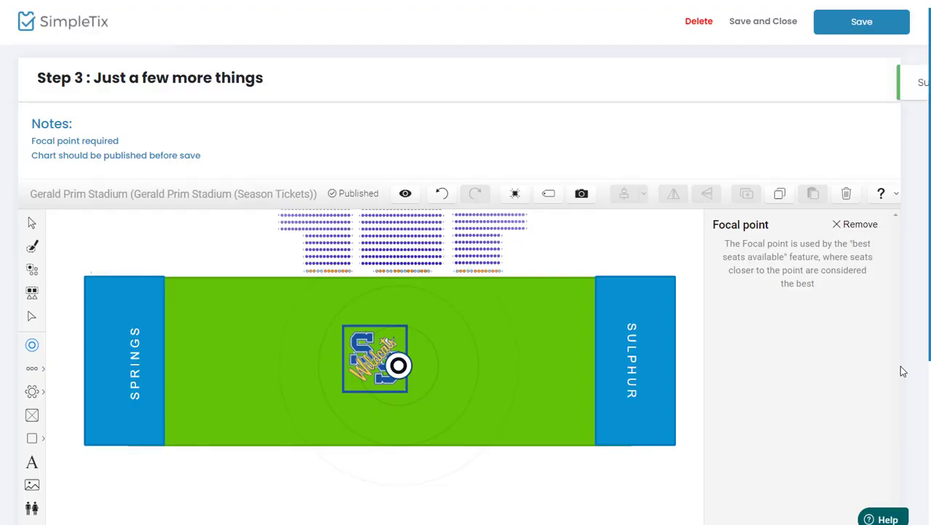
{"action": "scroll", "coordinate": [899, 365], "scroll_direction": "down", "scroll_amount": 4}
{"action": "left_click", "coordinate": [822, 449]}
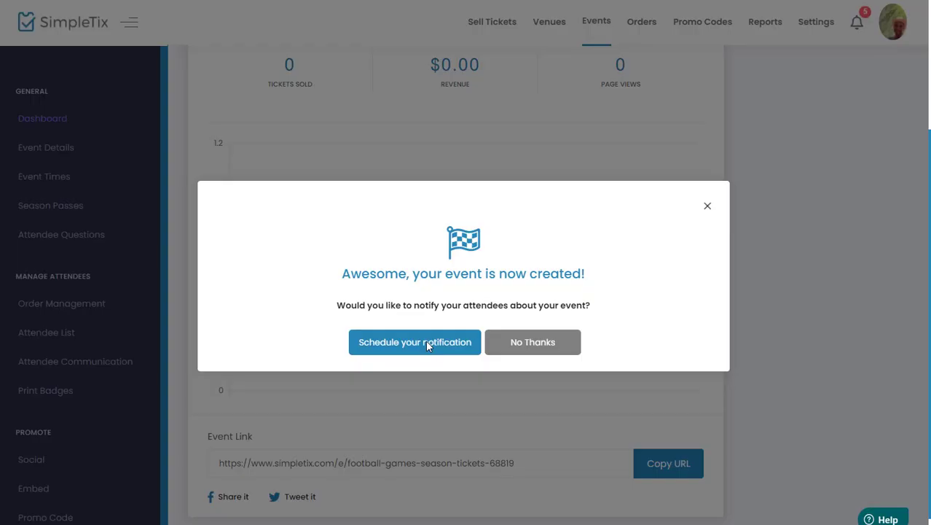
{"action": "left_click", "coordinate": [516, 342]}
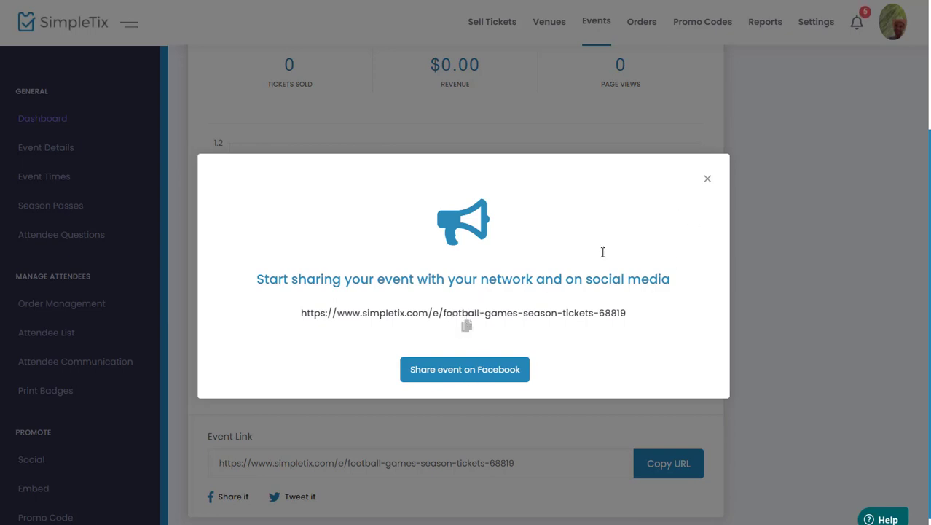
{"action": "left_click", "coordinate": [709, 180]}
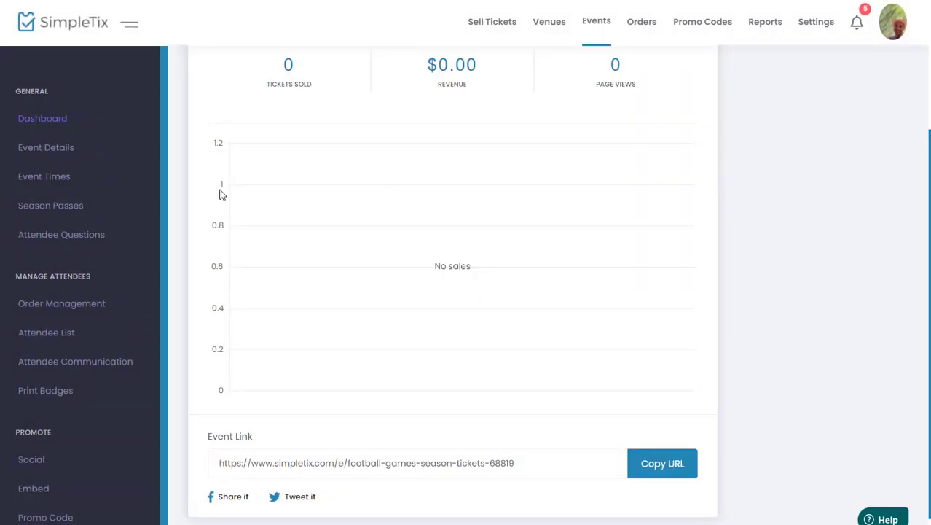
Create a new season pass for the event titled "Football Games Season Tickets 2021".
{"action": "left_click", "coordinate": [58, 211]}
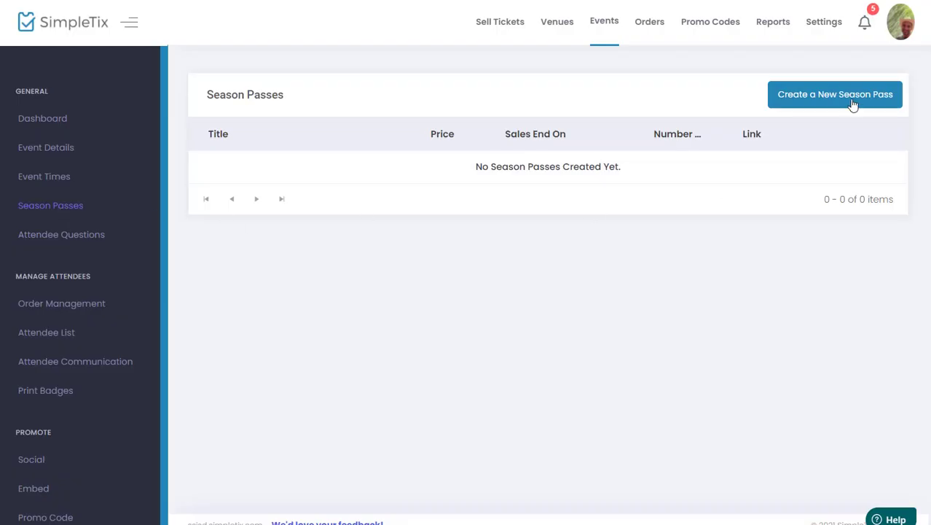
{"action": "left_click", "coordinate": [851, 106]}
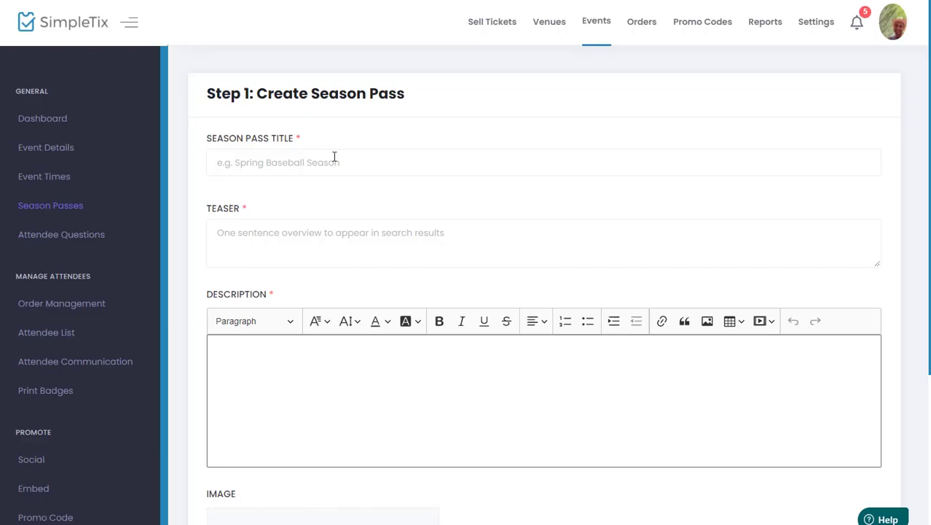
{"action": "left_click", "coordinate": [335, 157]}
{"action": "type", "text": "Football Games Season Tickets"}
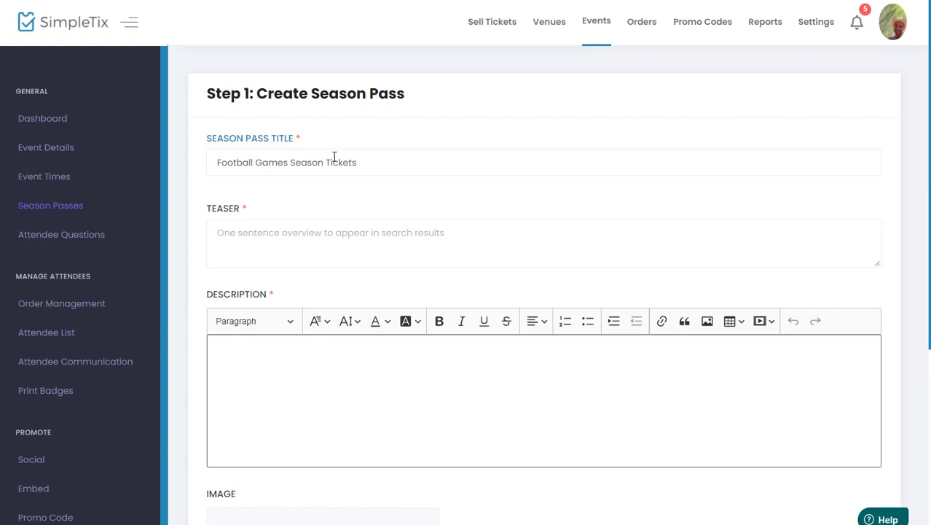
{"action": "type", "text": "2021"}
Copy the season pass title into the teaser and description.
{"action": "key", "text": "ctrl+a"}
{"action": "key", "text": "ctrl+c"}
{"action": "left_click", "coordinate": [307, 241]}
{"action": "key", "text": "ctrl+v"}
{"action": "left_click", "coordinate": [325, 400]}
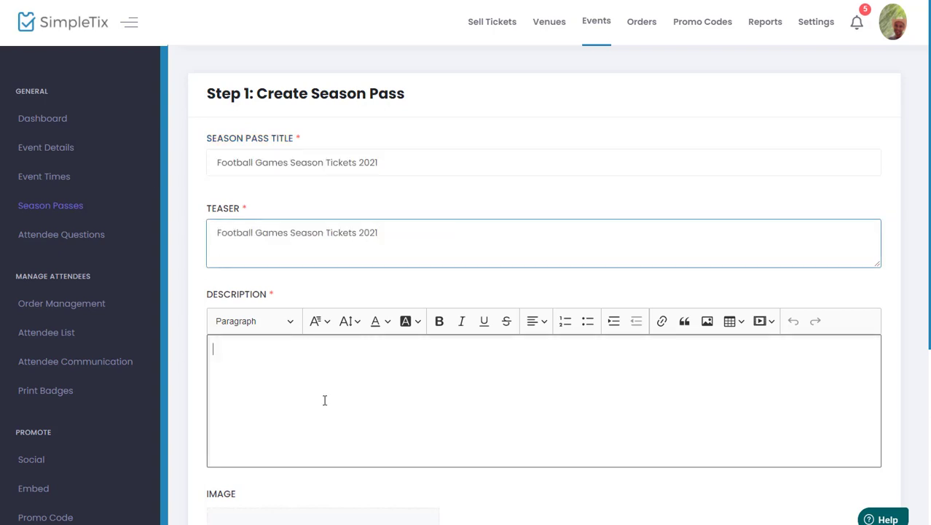
{"action": "key", "text": "ctrl+v"}
Add the football players photo as the season pass image and continue to the event date selection.
{"action": "scroll", "coordinate": [332, 400], "scroll_direction": "down", "scroll_amount": 3}
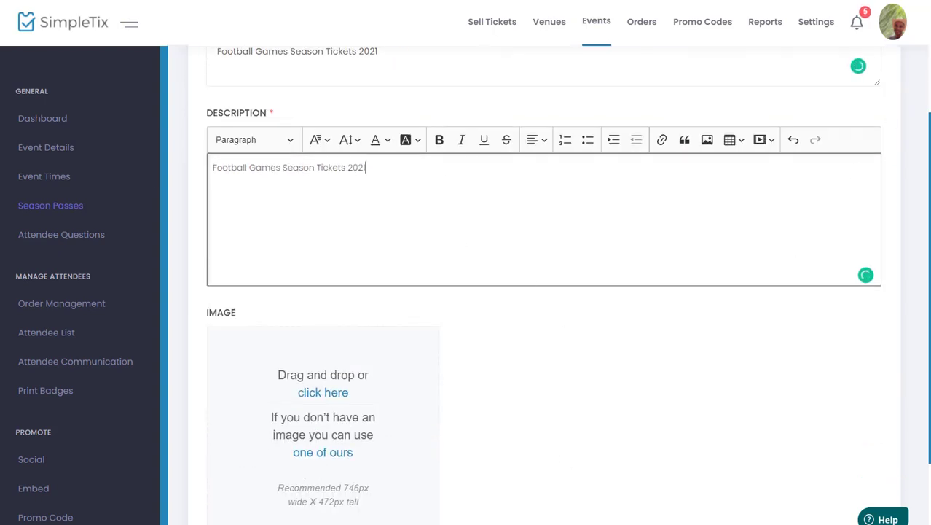
{"action": "key", "text": "alt+Tab"}
{"action": "left_click_drag", "start_coordinate": [328, 468], "coordinate": [210, 428]}
{"action": "left_click", "coordinate": [688, 465]}
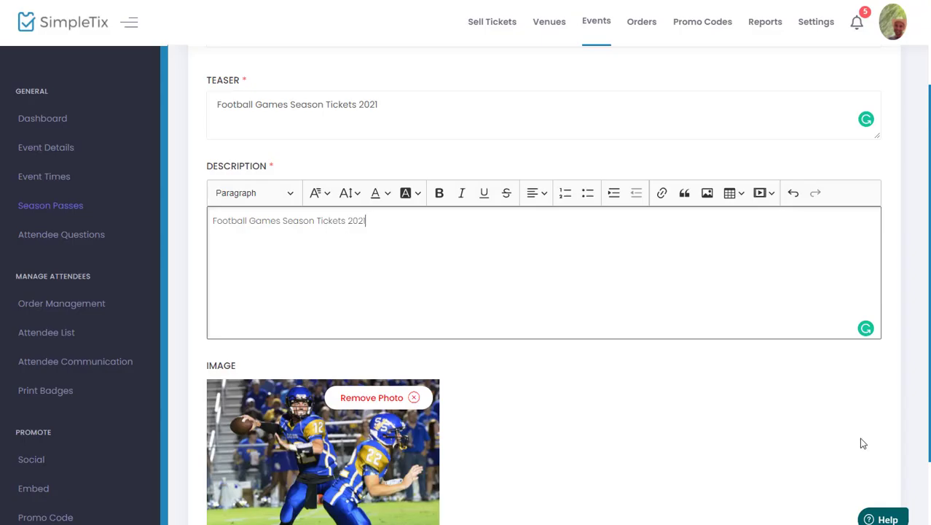
{"action": "scroll", "coordinate": [860, 441], "scroll_direction": "down", "scroll_amount": 3}
{"action": "left_click", "coordinate": [851, 451]}
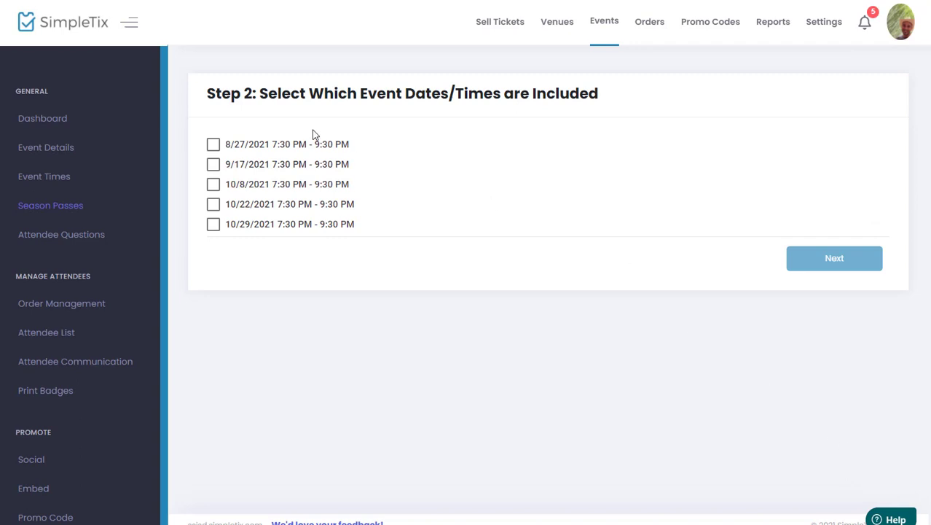
Include all five game dates from 8/27/2021 to 10/29/2021 in the season pass and continue to pricing.
{"action": "left_click", "coordinate": [214, 146]}
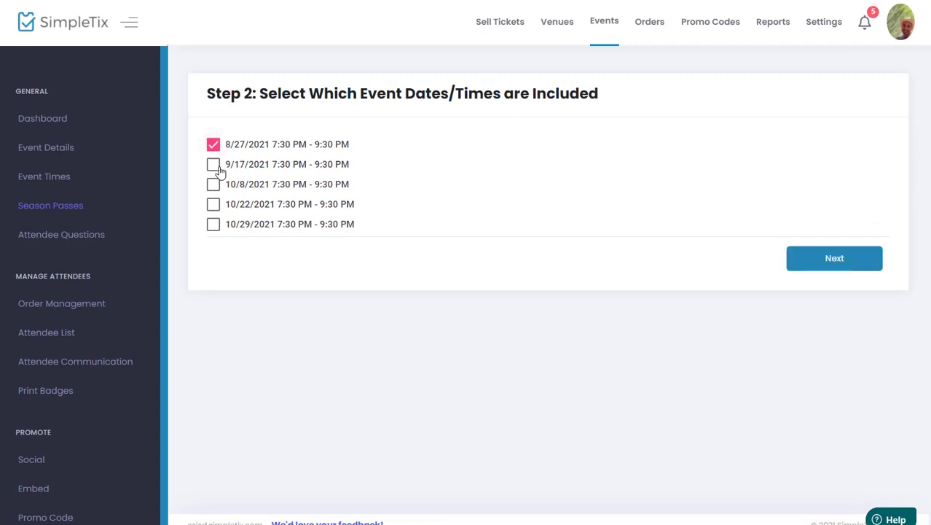
{"action": "left_click", "coordinate": [214, 224]}
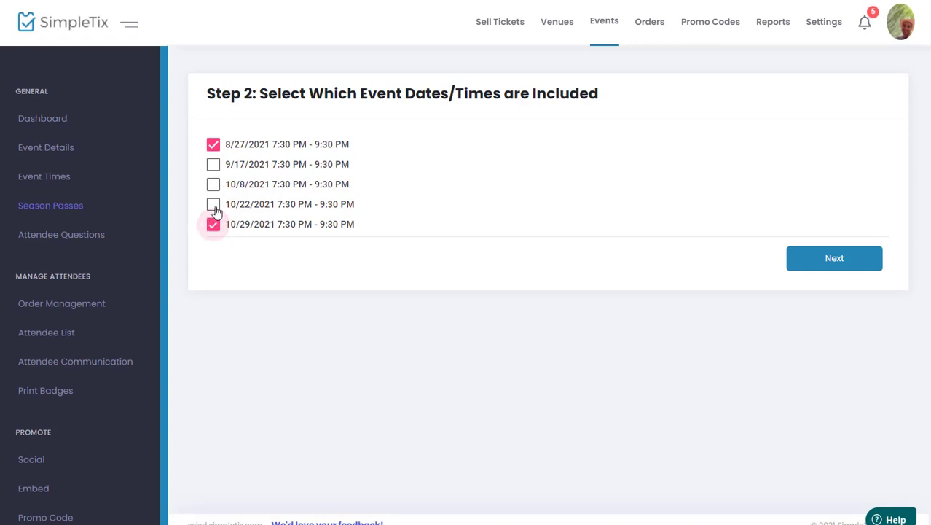
{"action": "left_click", "coordinate": [213, 204]}
{"action": "left_click", "coordinate": [213, 184]}
{"action": "left_click", "coordinate": [214, 165]}
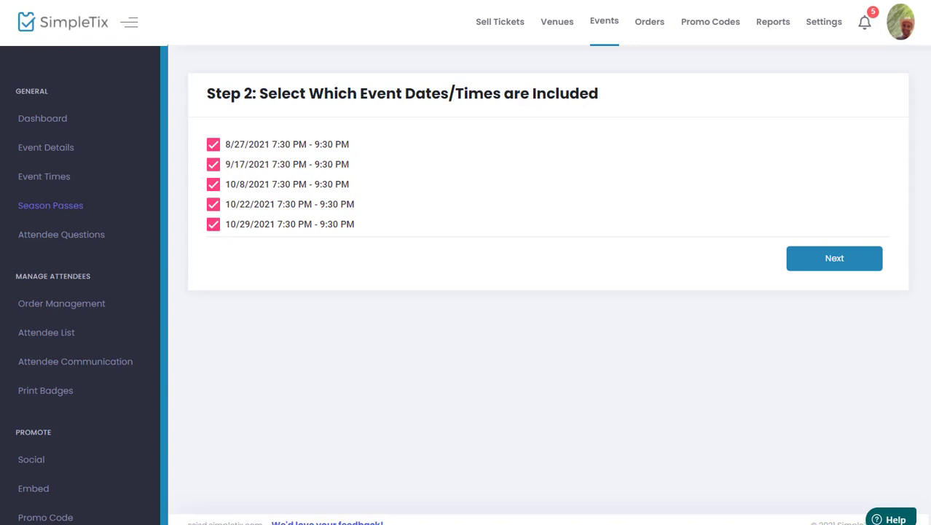
{"action": "left_click", "coordinate": [839, 266]}
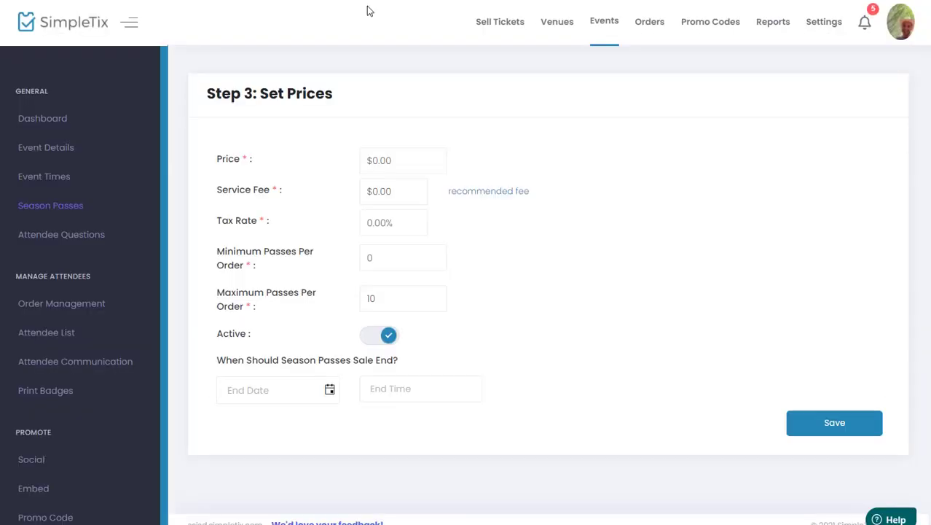
Set the season pass price to $50.00.
{"action": "left_click", "coordinate": [423, 157]}
{"action": "double_click", "coordinate": [424, 157]}
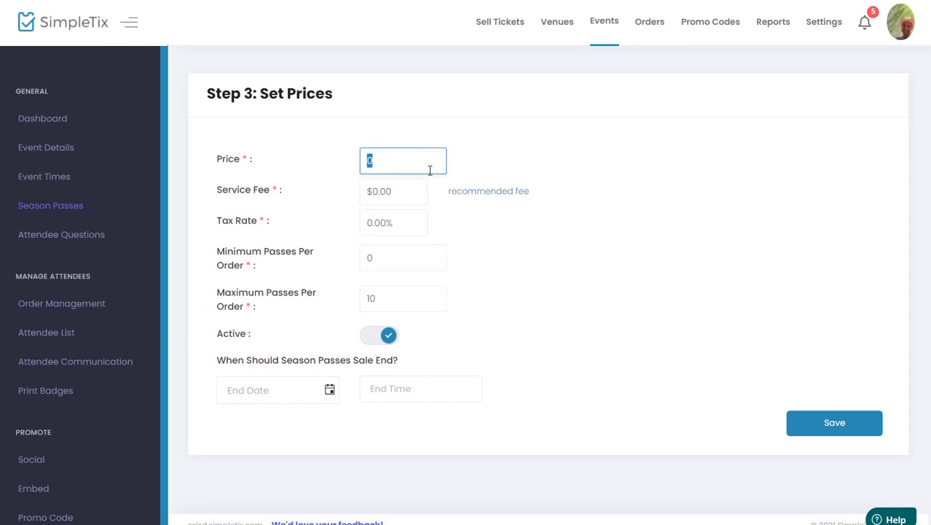
{"action": "type", "text": "50"}
{"action": "left_click", "coordinate": [609, 290]}
{"action": "mouse_move", "coordinate": [489, 198]}
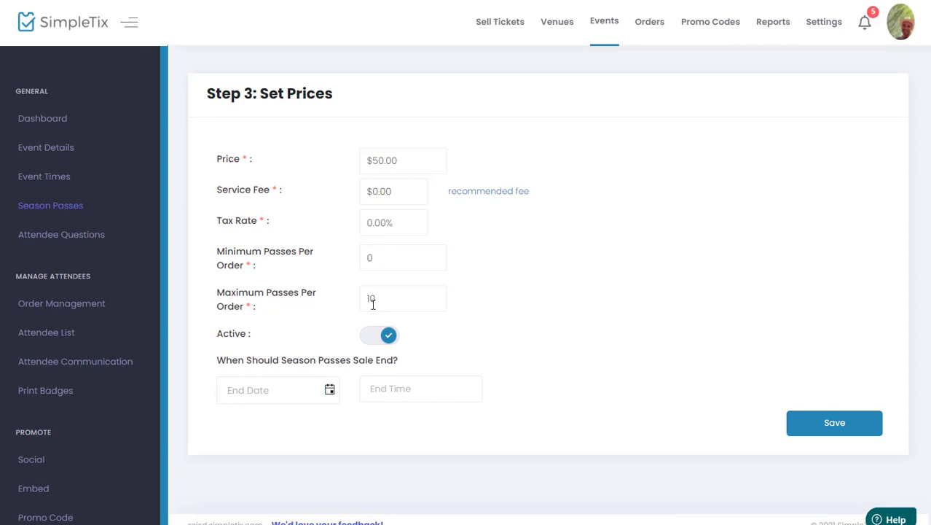
Set the season pass sales to end on 7/27/2021 at 7:00 PM.
{"action": "left_click", "coordinate": [329, 392]}
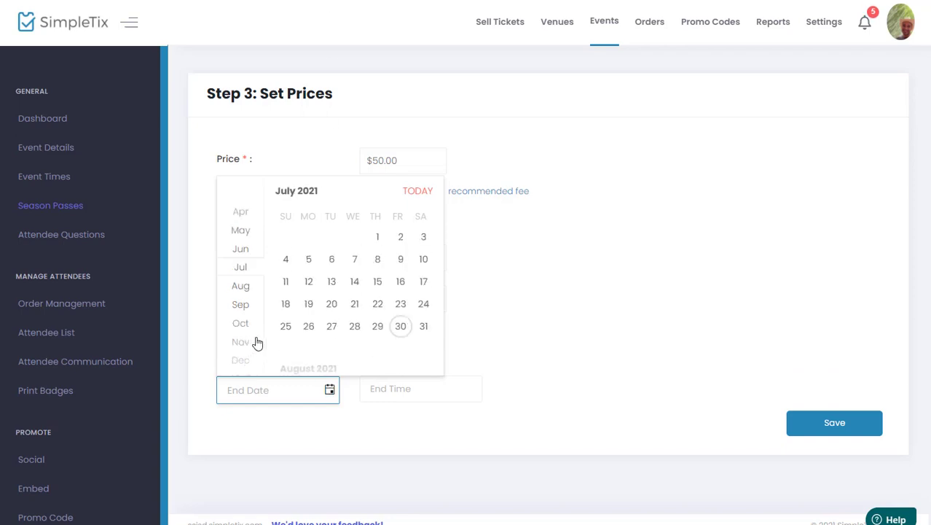
{"action": "left_click", "coordinate": [332, 326]}
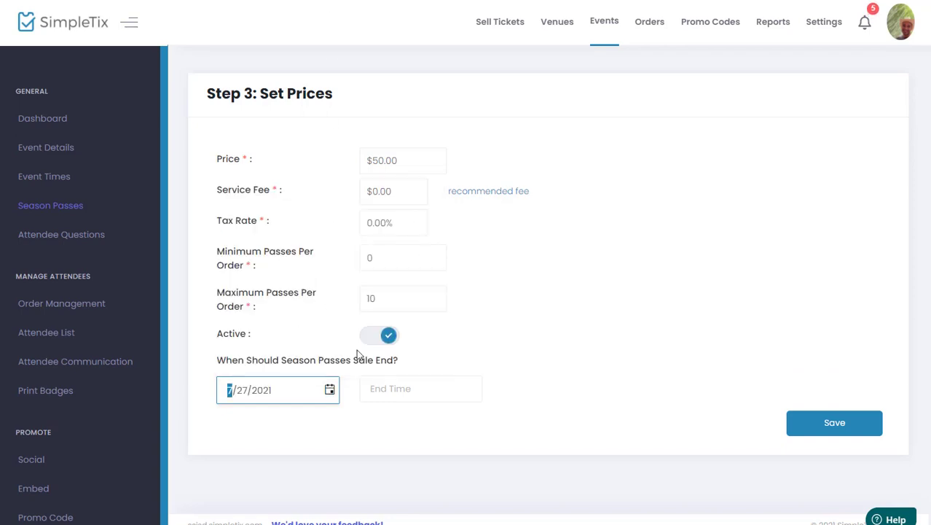
{"action": "left_click", "coordinate": [395, 389]}
{"action": "left_click", "coordinate": [397, 432]}
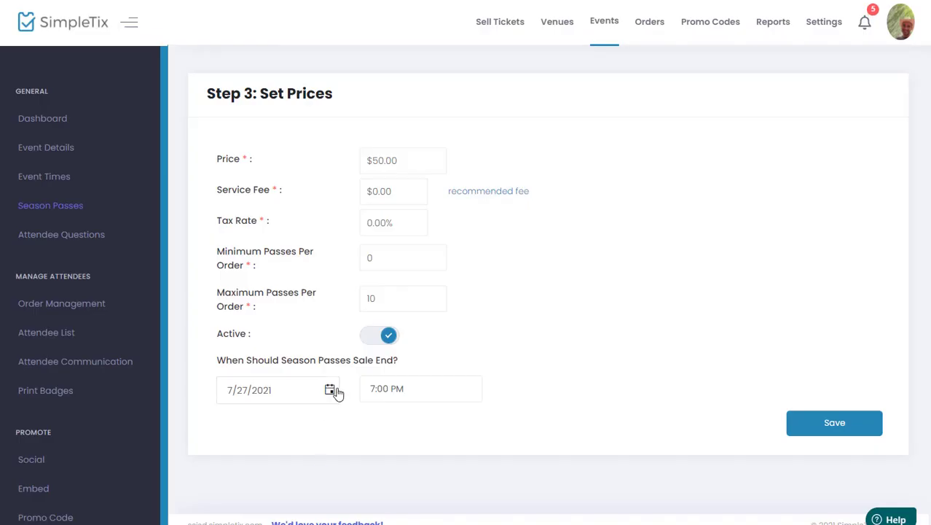
Change the sales end date to 10/31/2021 and save the season pass.
{"action": "left_click", "coordinate": [329, 389]}
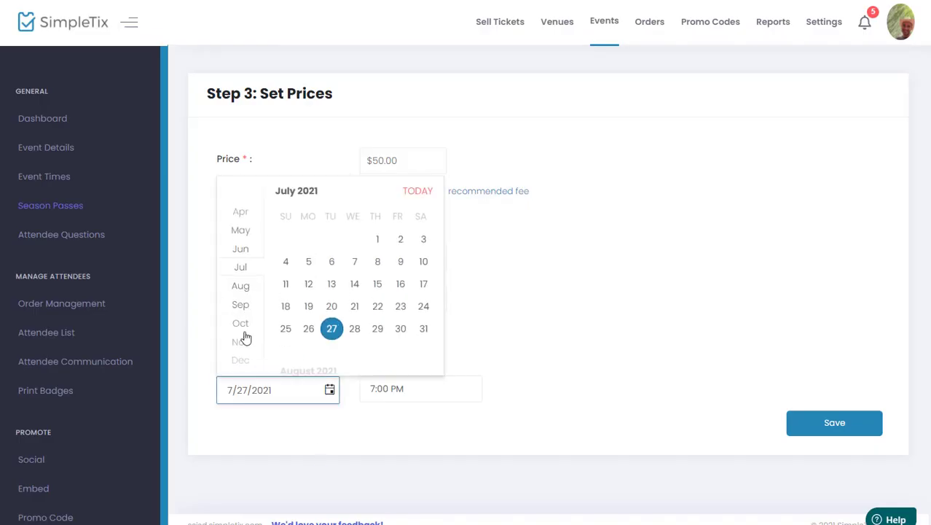
{"action": "left_click", "coordinate": [243, 325]}
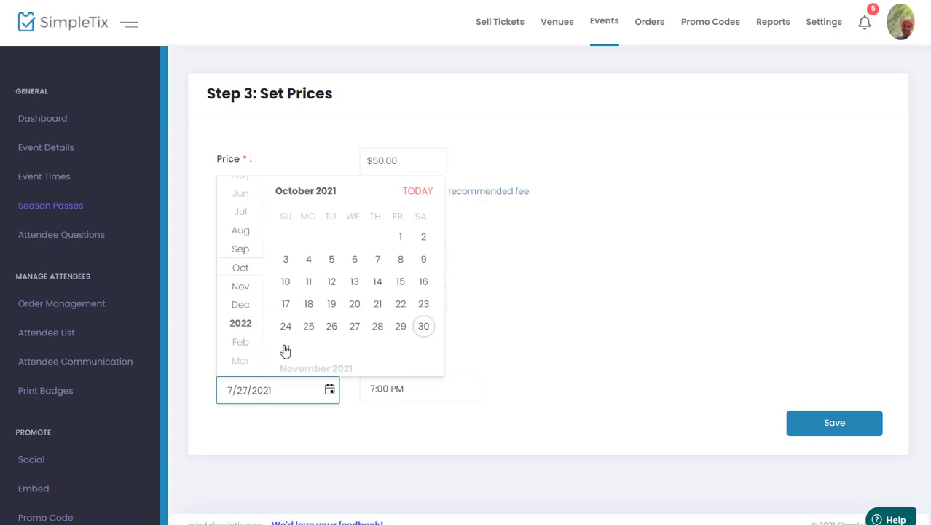
{"action": "left_click", "coordinate": [286, 347]}
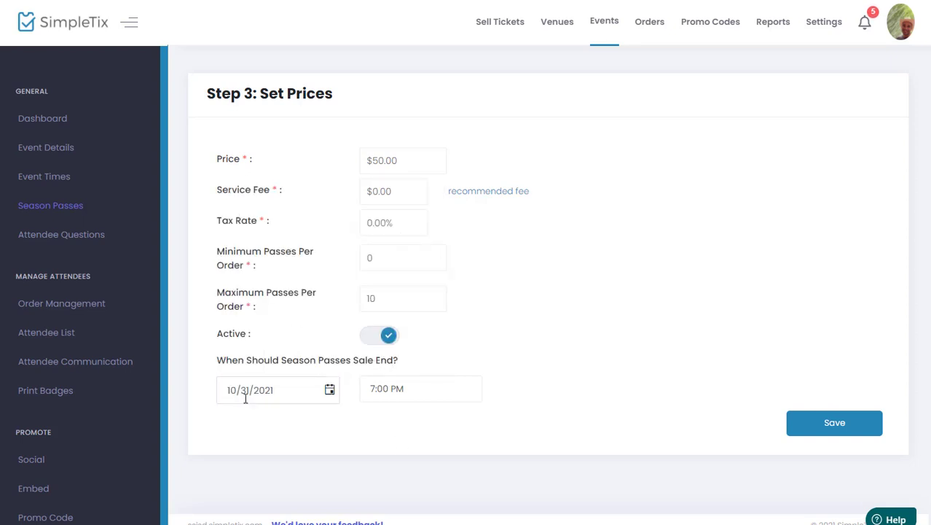
{"action": "left_click", "coordinate": [821, 432]}
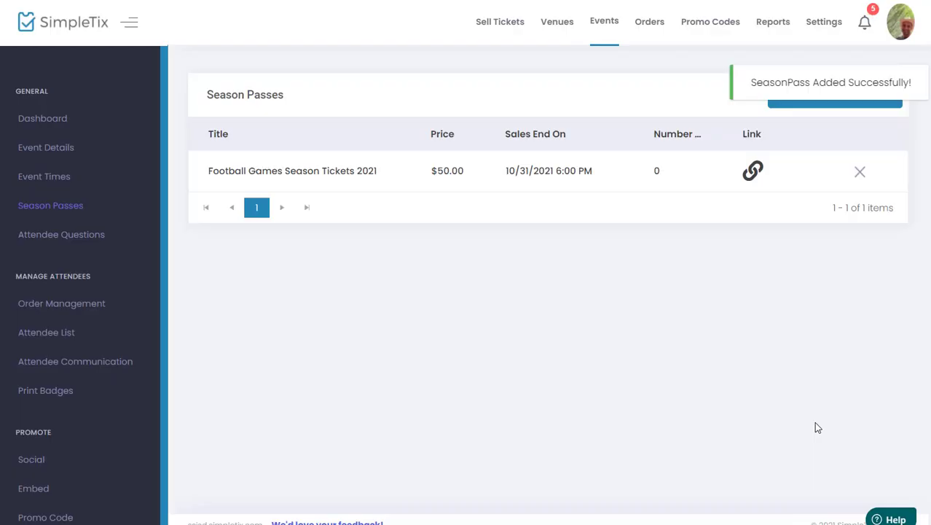
Open the season pass's public page in a new browser tab and review its description and host information.
{"action": "right_click", "coordinate": [753, 175]}
{"action": "left_click", "coordinate": [760, 181]}
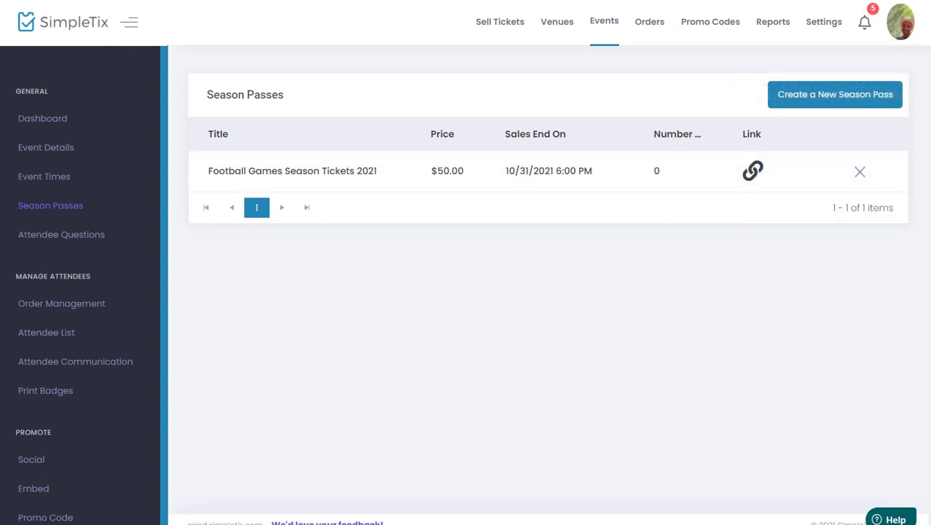
{"action": "key", "text": "ctrl+Tab"}
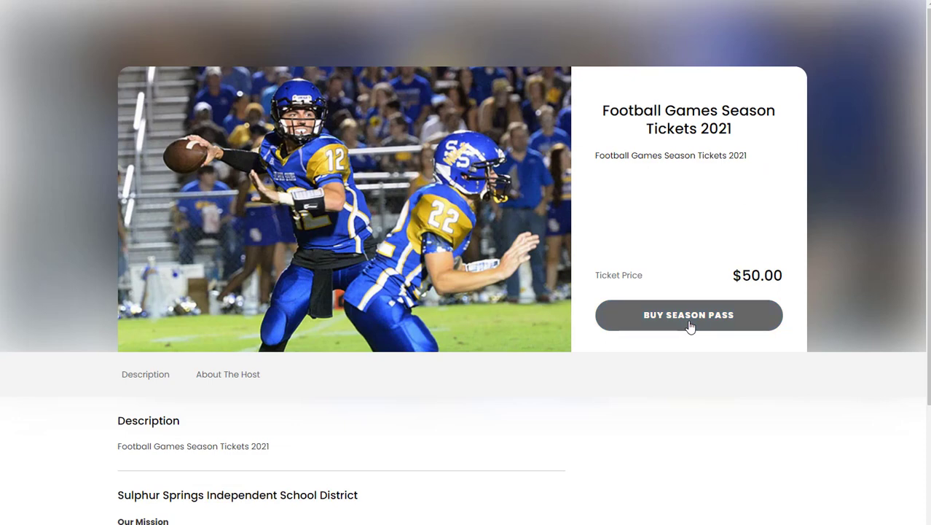
{"action": "scroll", "coordinate": [690, 326], "scroll_direction": "down", "scroll_amount": 3}
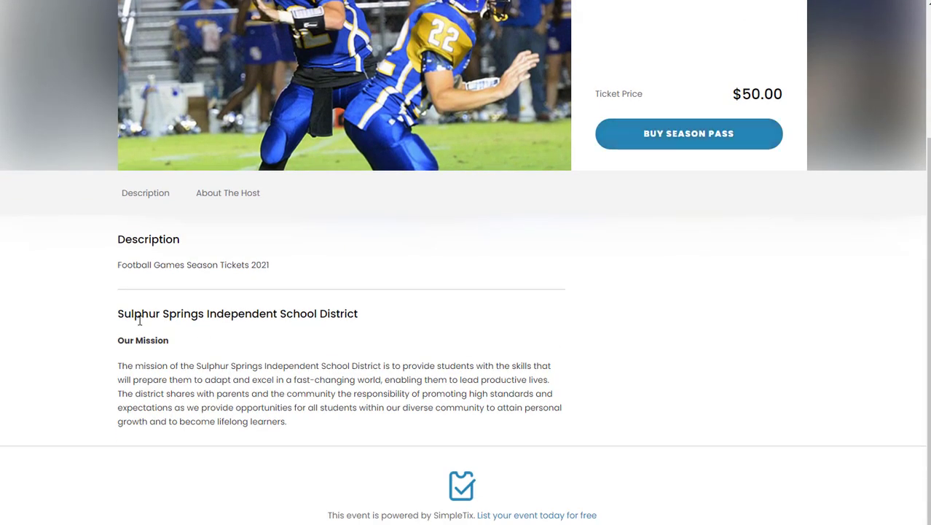
{"action": "left_click_drag", "start_coordinate": [142, 315], "coordinate": [209, 324]}
{"action": "left_click_drag", "start_coordinate": [124, 267], "coordinate": [260, 264]}
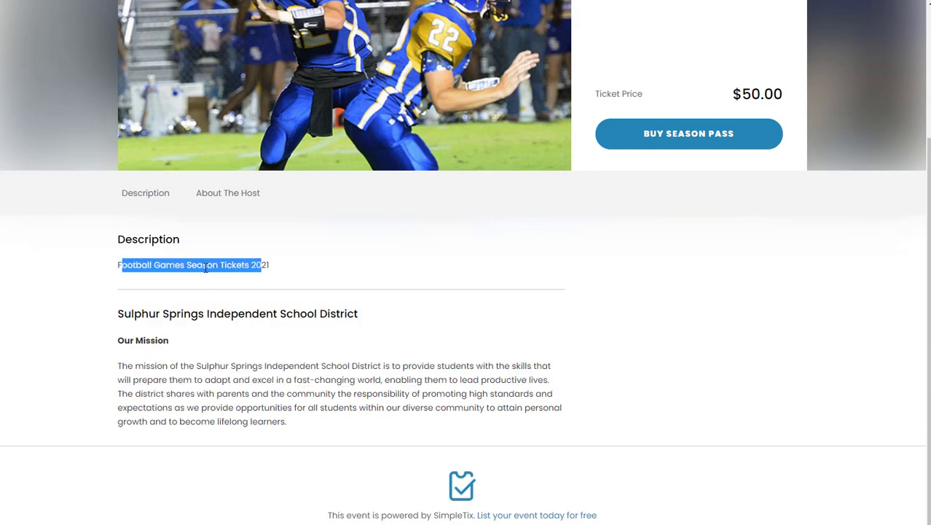
{"action": "scroll", "coordinate": [225, 296], "scroll_direction": "up", "scroll_amount": 2}
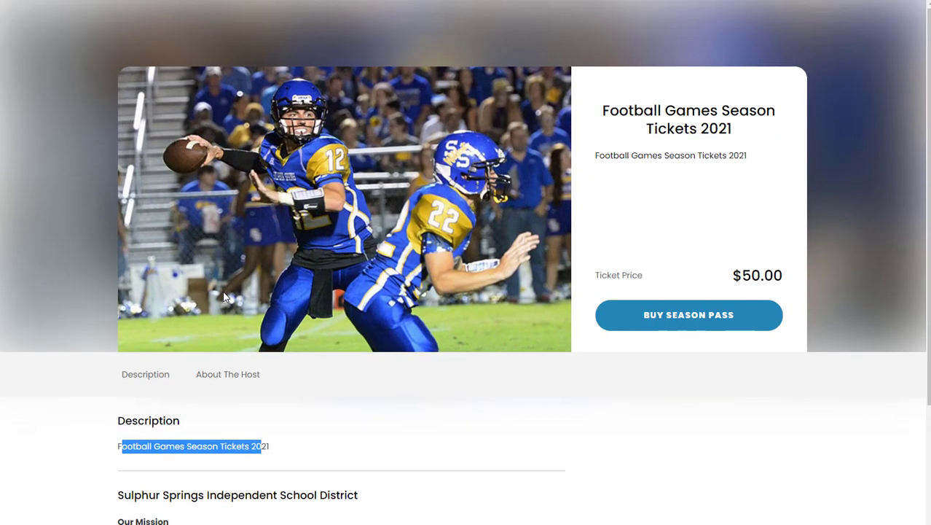
Start a season pass purchase for row 7, seat 54 in Section E, check the order's date range and proceed to checkout.
{"action": "left_click", "coordinate": [670, 321]}
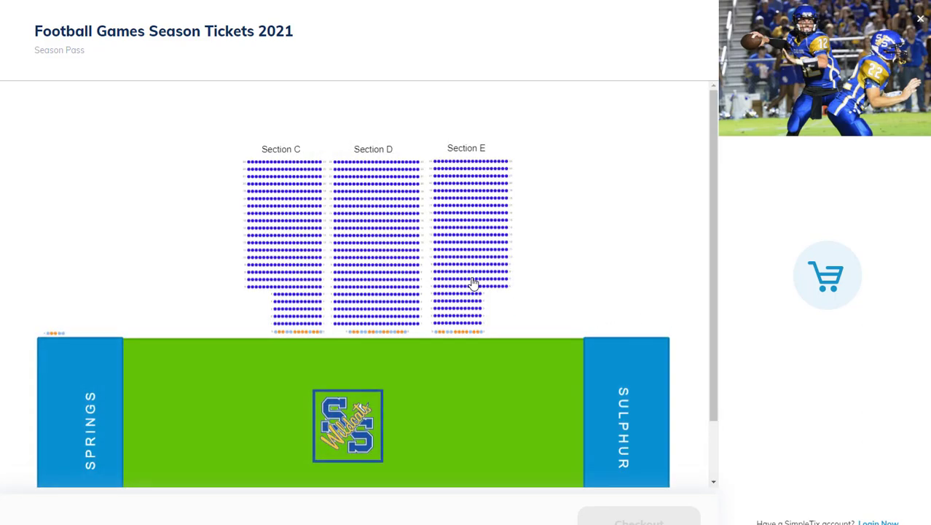
{"action": "scroll", "coordinate": [477, 282], "scroll_direction": "up", "scroll_amount": 3}
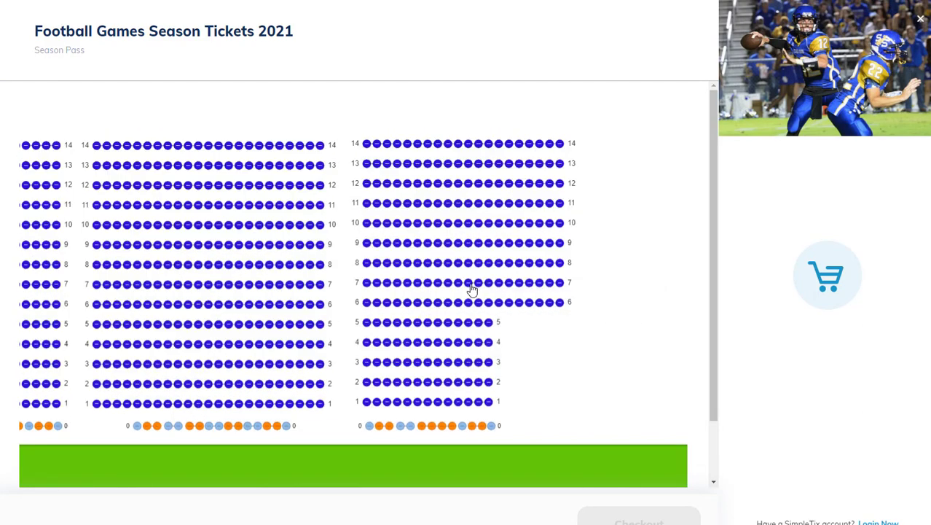
{"action": "left_click", "coordinate": [468, 283]}
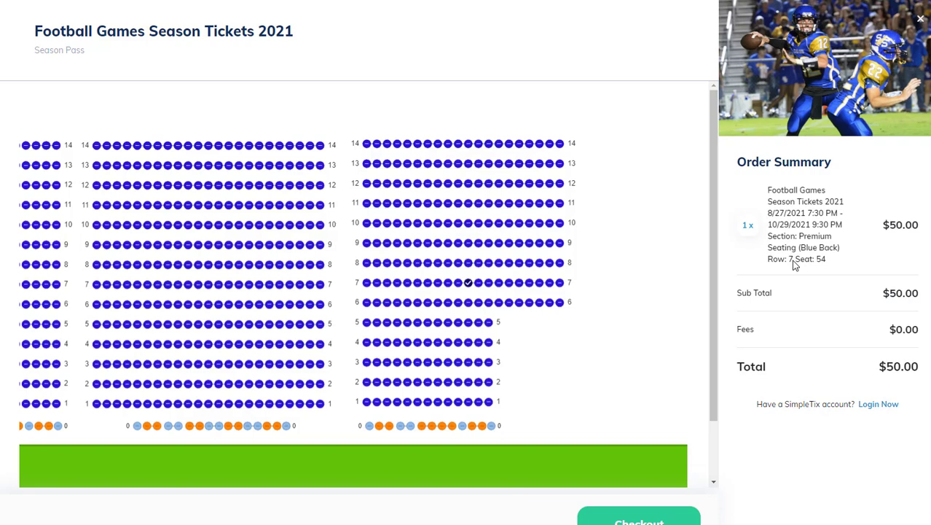
{"action": "left_click_drag", "start_coordinate": [768, 216], "coordinate": [819, 225]}
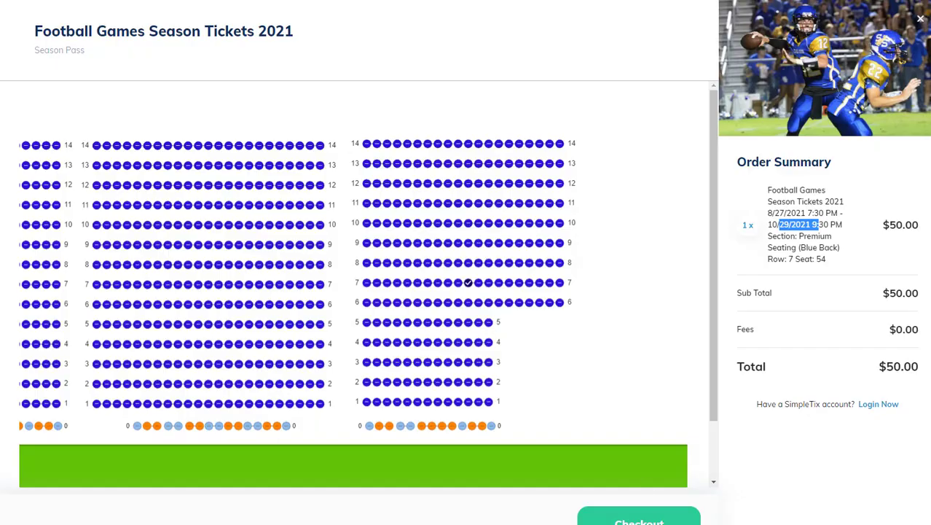
{"action": "left_click", "coordinate": [631, 522]}
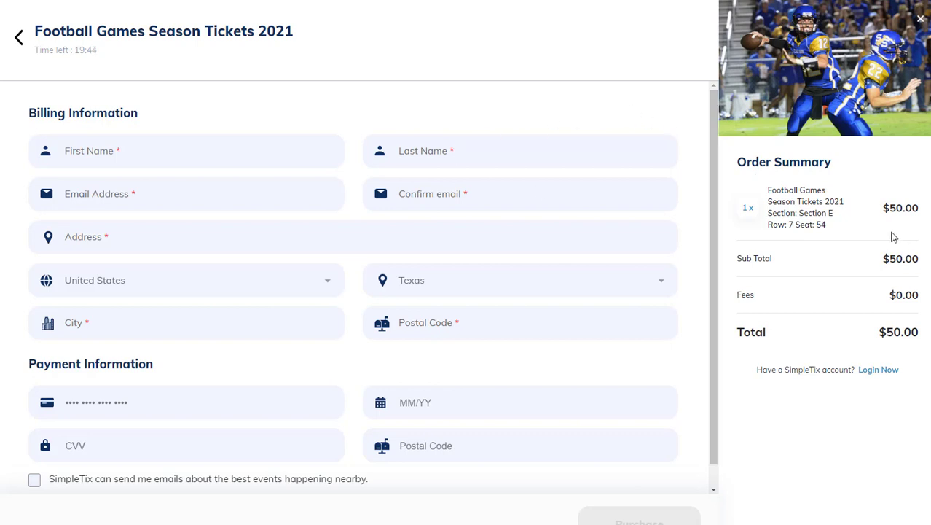
{"action": "scroll", "coordinate": [691, 292], "scroll_direction": "down", "scroll_amount": 1}
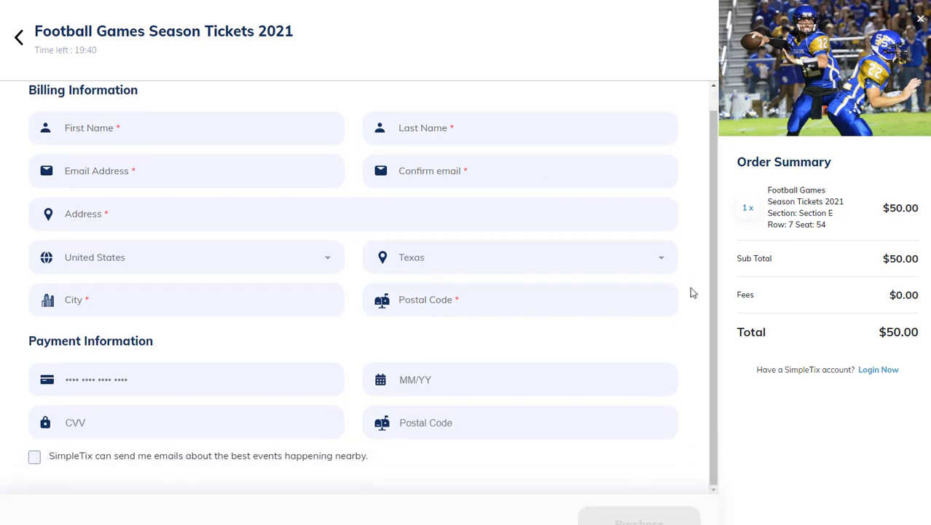
Return to the Football Games Season Tickets event details, append "- event page" to the event description and save.
{"action": "scroll", "coordinate": [694, 293], "scroll_direction": "up", "scroll_amount": 1}
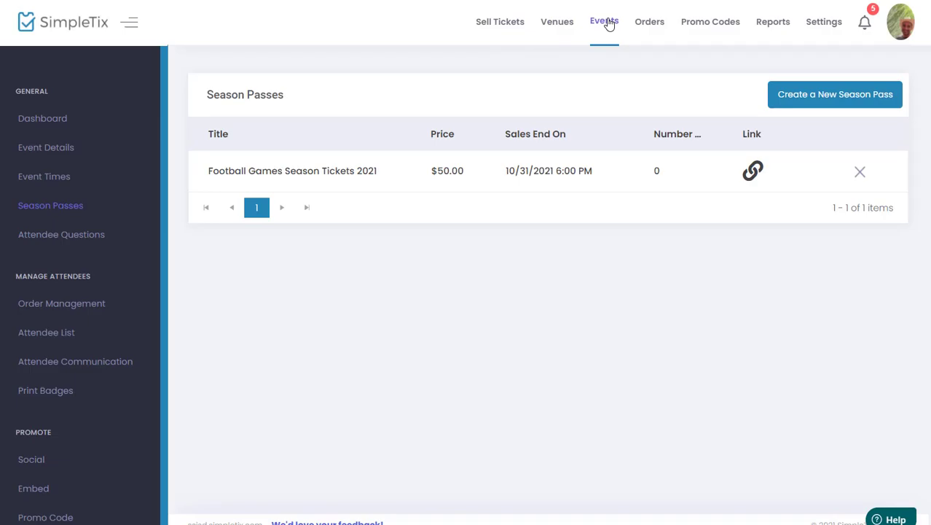
{"action": "left_click", "coordinate": [609, 24]}
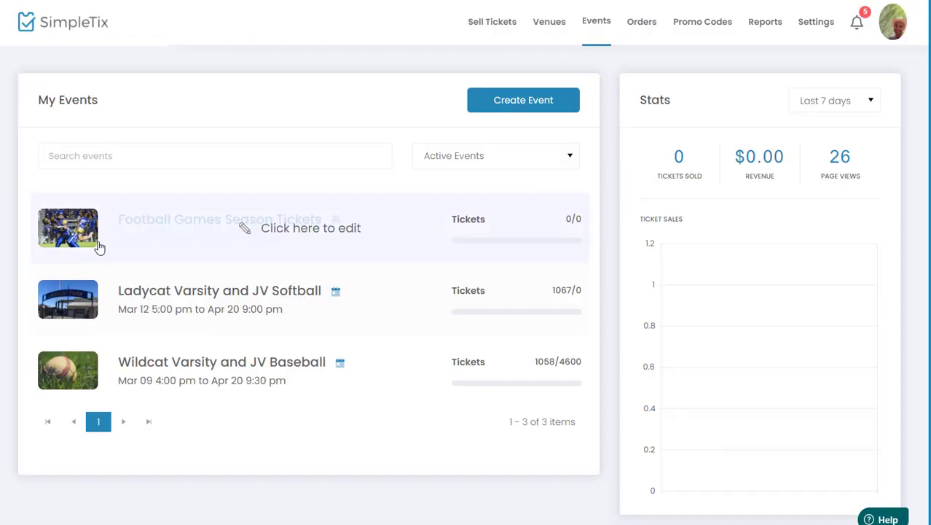
{"action": "left_click", "coordinate": [99, 245]}
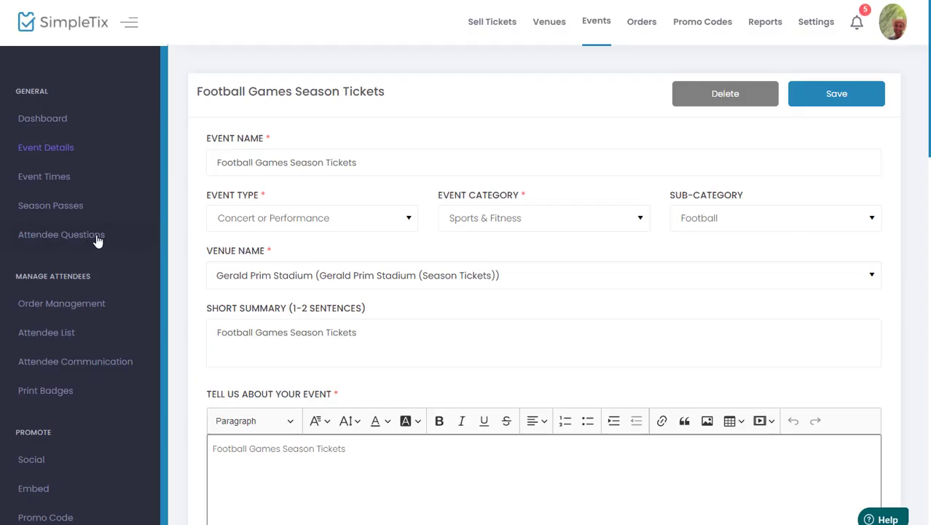
{"action": "scroll", "coordinate": [214, 265], "scroll_direction": "down", "scroll_amount": 2}
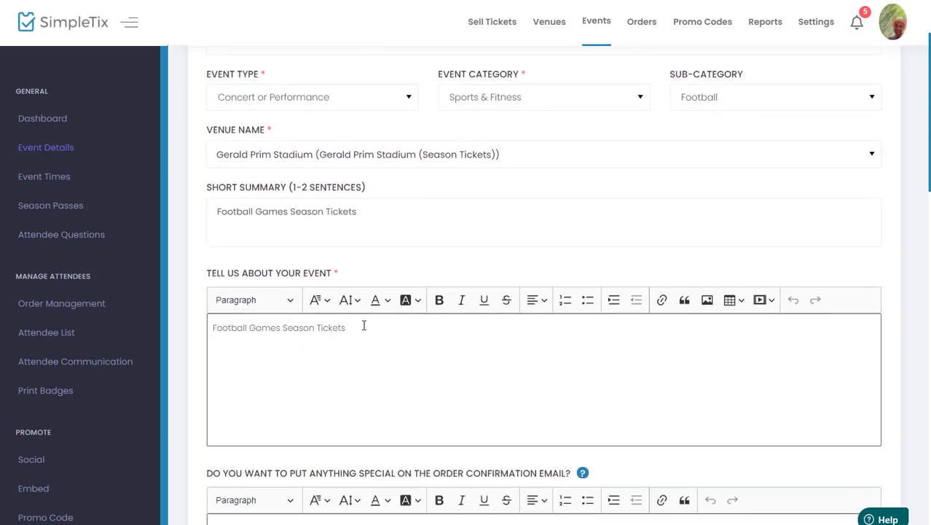
{"action": "left_click", "coordinate": [364, 326]}
{"action": "type", "text": "- e"}
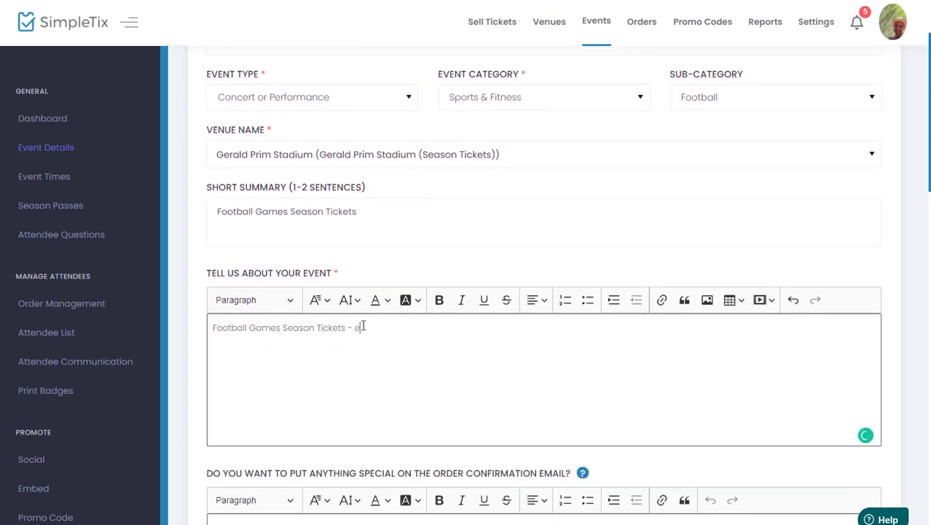
{"action": "type", "text": "vent page"}
{"action": "scroll", "coordinate": [573, 276], "scroll_direction": "up", "scroll_amount": 2}
{"action": "left_click", "coordinate": [837, 95]}
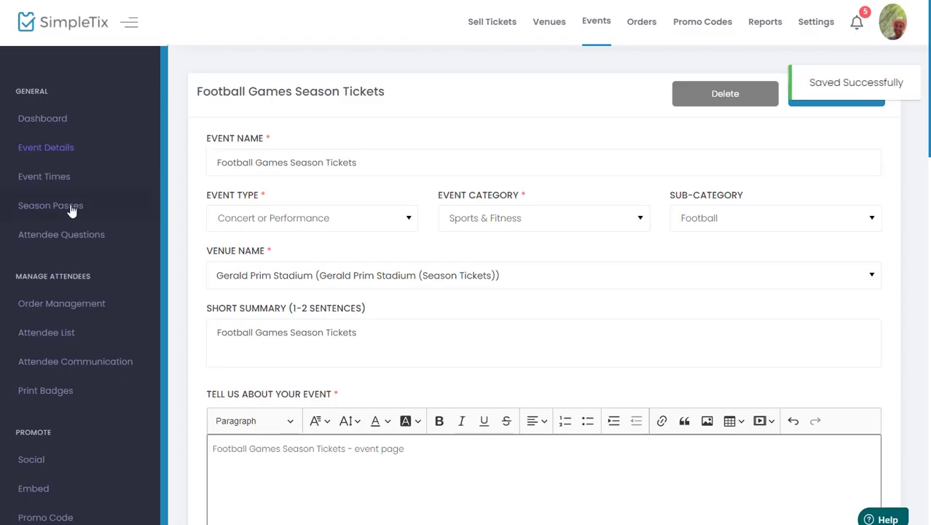
Append "- season pass page" to the description of the Football Games Season Tickets 2021 season pass and save it.
{"action": "left_click", "coordinate": [70, 208]}
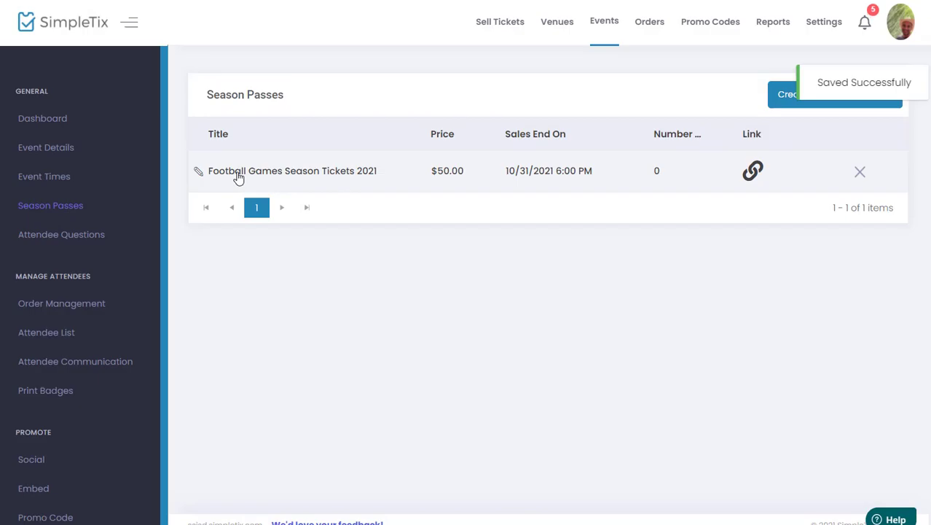
{"action": "left_click", "coordinate": [238, 178]}
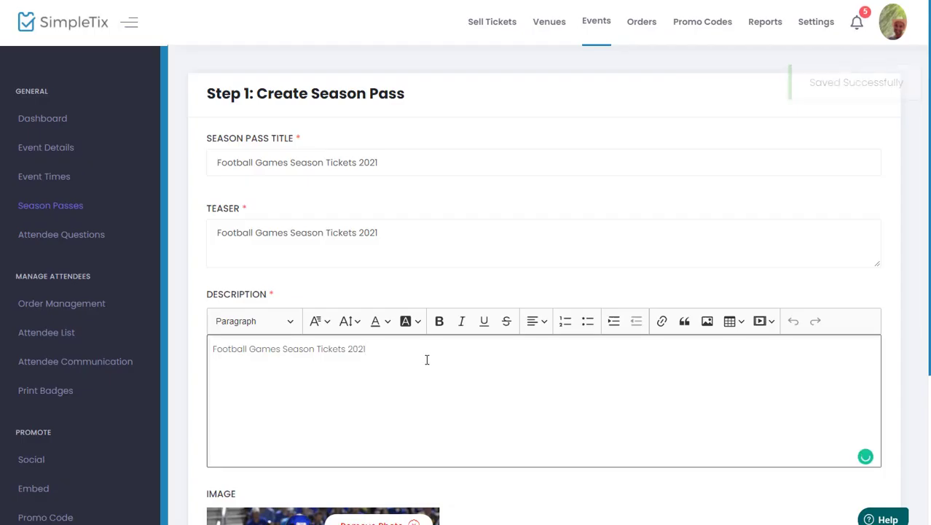
{"action": "left_click", "coordinate": [427, 360]}
{"action": "type", "text": "- s"}
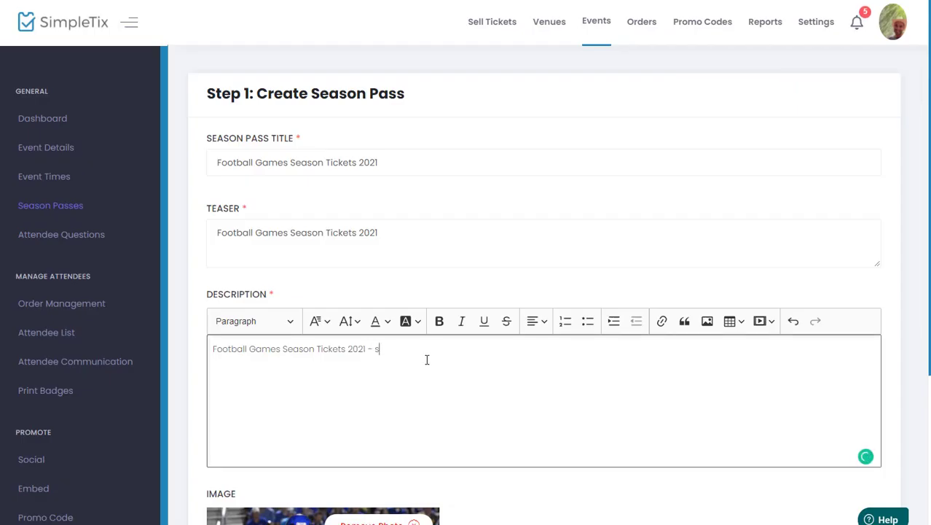
{"action": "type", "text": "eason pa"}
{"action": "key", "text": "BackSpace"}
{"action": "type", "text": "ss page"}
{"action": "scroll", "coordinate": [440, 354], "scroll_direction": "down", "scroll_amount": 3}
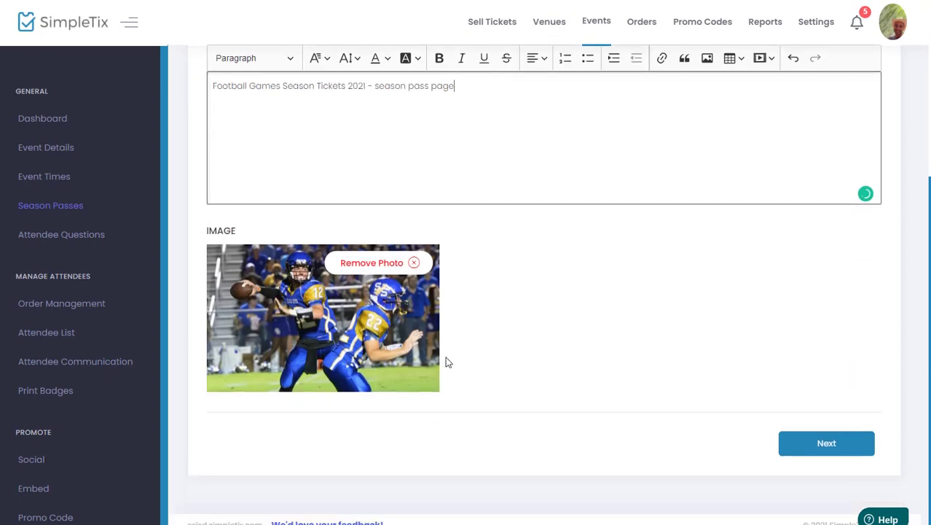
{"action": "left_click", "coordinate": [801, 448]}
{"action": "left_click", "coordinate": [842, 268]}
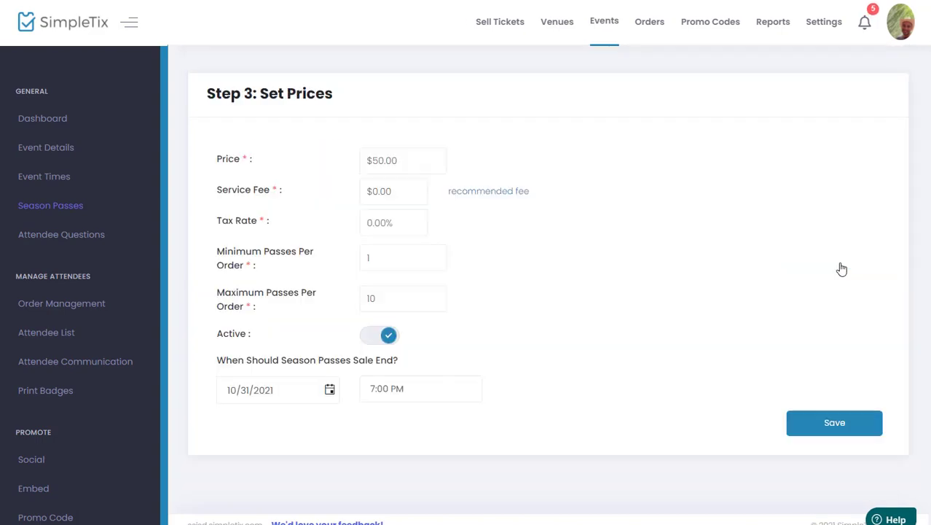
{"action": "left_click", "coordinate": [852, 425]}
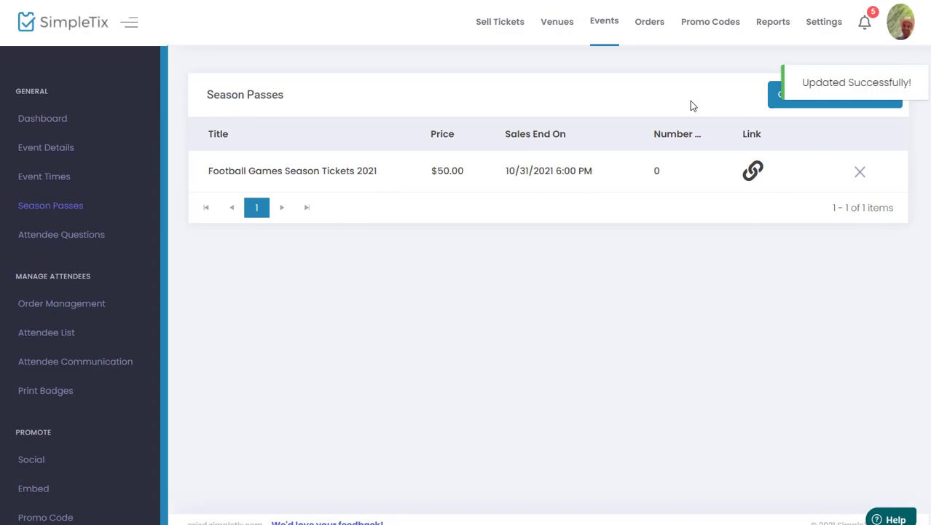
Open the season pass's public page and check its description and the /s/ part of its web address.
{"action": "left_click", "coordinate": [752, 171]}
{"action": "scroll", "coordinate": [357, 342], "scroll_direction": "down", "scroll_amount": 3}
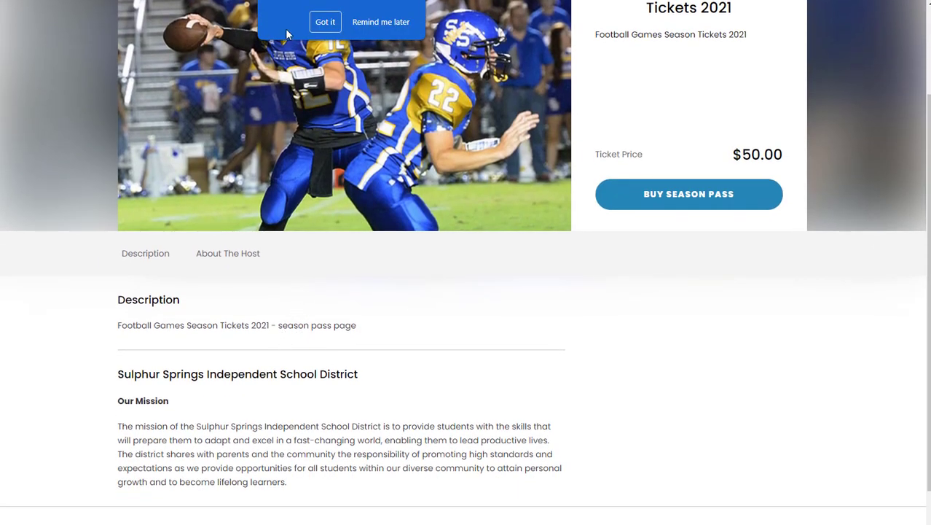
{"action": "left_click", "coordinate": [326, 22]}
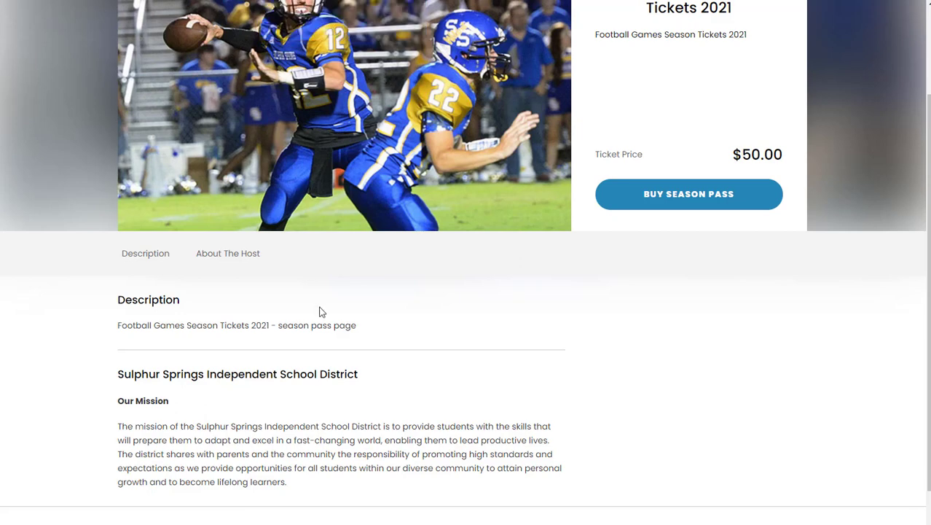
{"action": "scroll", "coordinate": [322, 309], "scroll_direction": "up", "scroll_amount": 3}
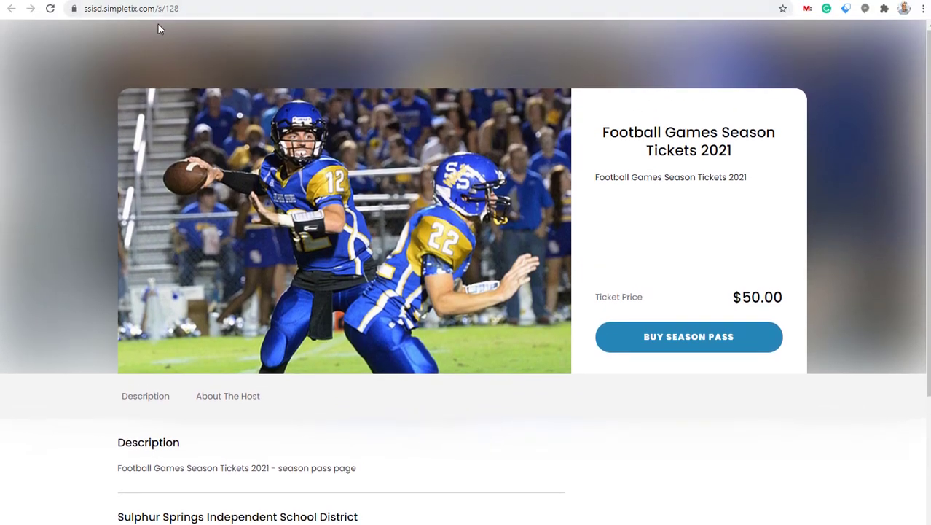
{"action": "left_click", "coordinate": [157, 10]}
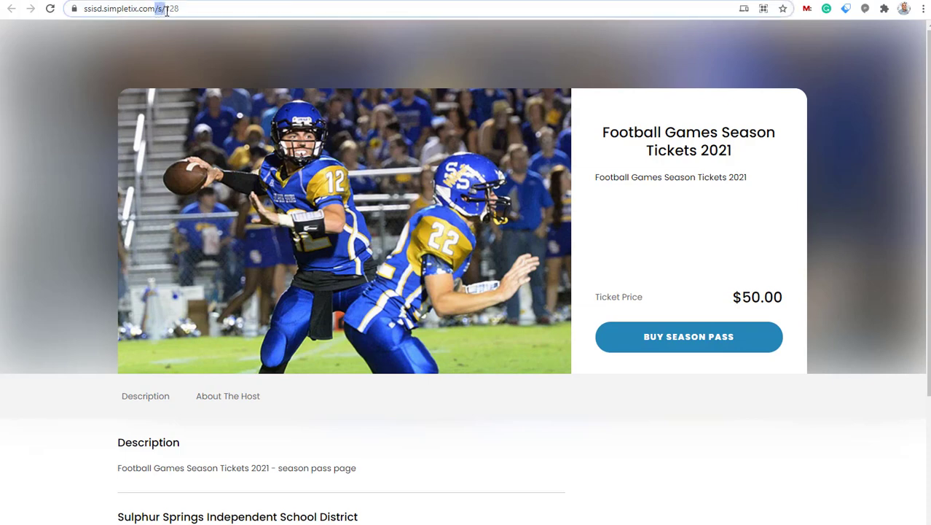
{"action": "left_click_drag", "start_coordinate": [167, 11], "coordinate": [167, 11]}
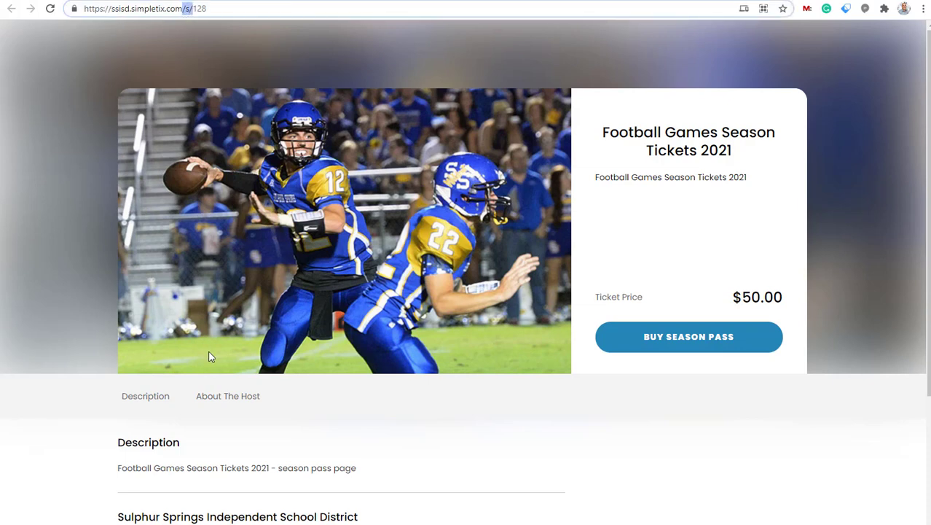
{"action": "left_click", "coordinate": [232, 444]}
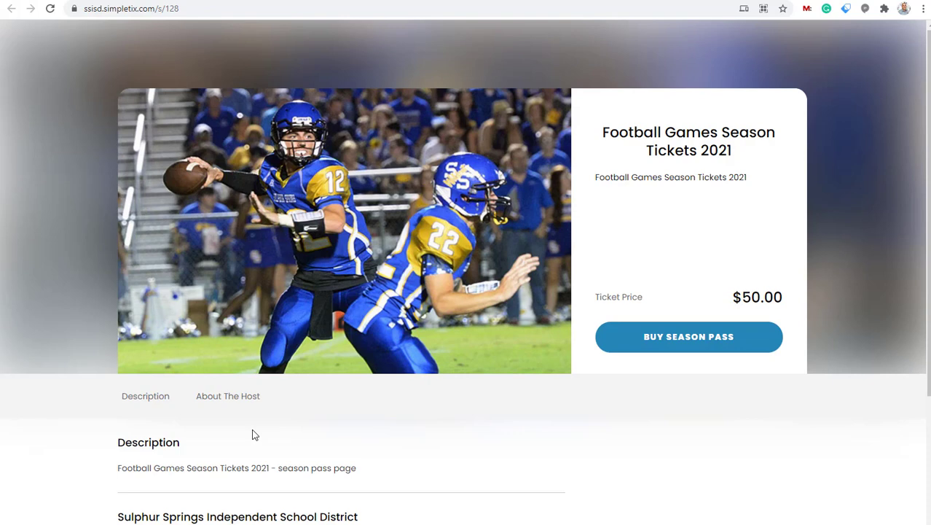
{"action": "scroll", "coordinate": [253, 434], "scroll_direction": "down", "scroll_amount": 1}
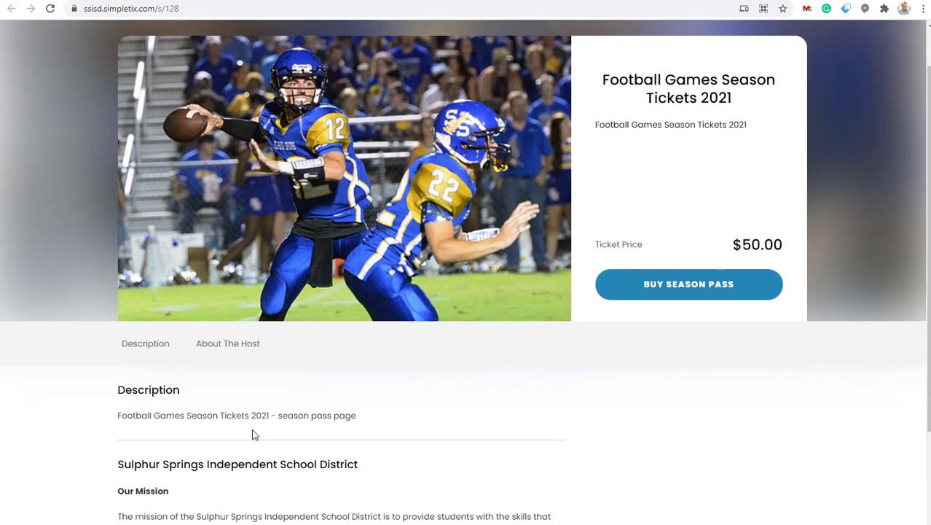
{"action": "scroll", "coordinate": [253, 435], "scroll_direction": "up", "scroll_amount": 1}
Copy the event's link from its dashboard, open the public event page and compare it with the season pass page.
{"action": "left_click", "coordinate": [292, 2]}
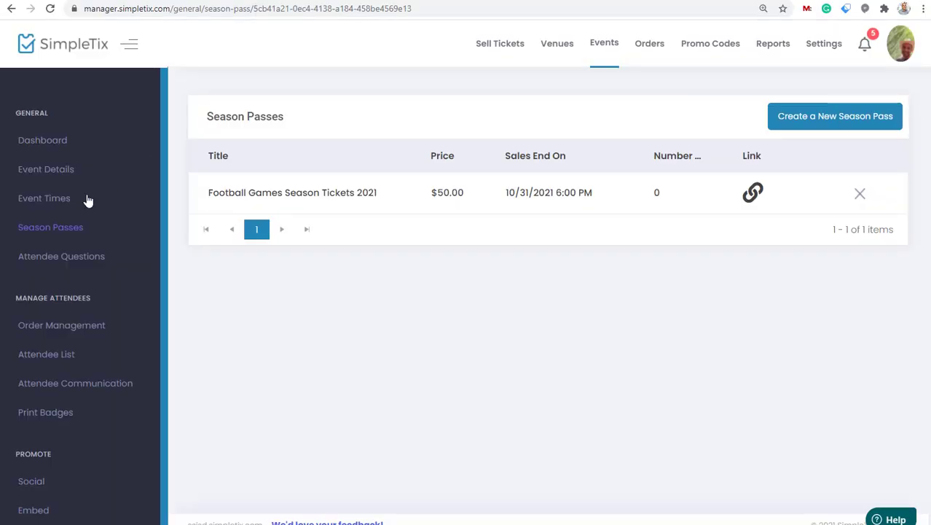
{"action": "left_click", "coordinate": [59, 169]}
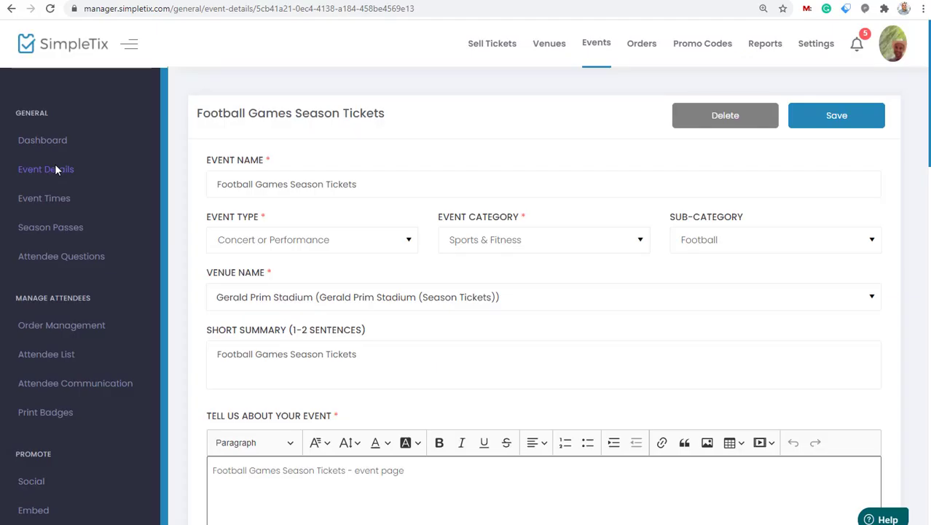
{"action": "left_click", "coordinate": [63, 143]}
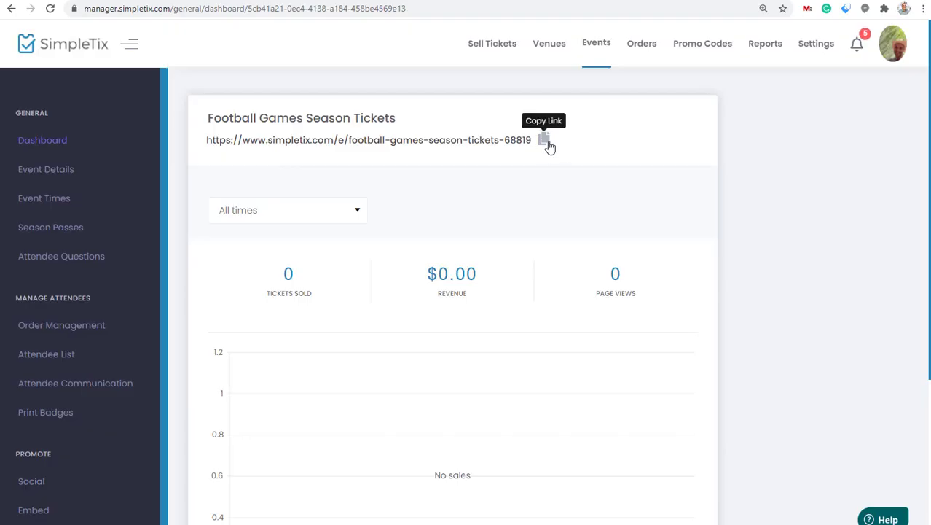
{"action": "left_click", "coordinate": [545, 140]}
{"action": "left_click", "coordinate": [513, 10]}
{"action": "key", "text": "ctrl+a"}
{"action": "key", "text": "ctrl+v"}
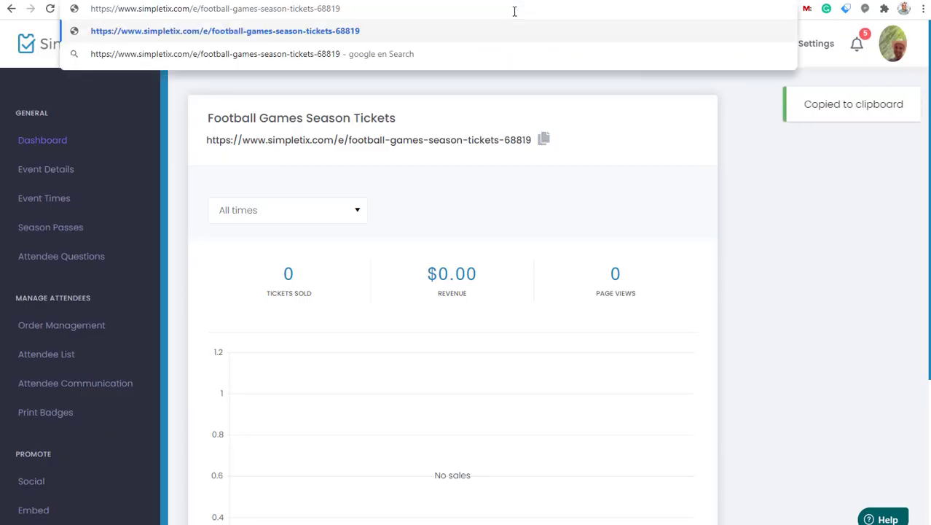
{"action": "key", "text": "Return"}
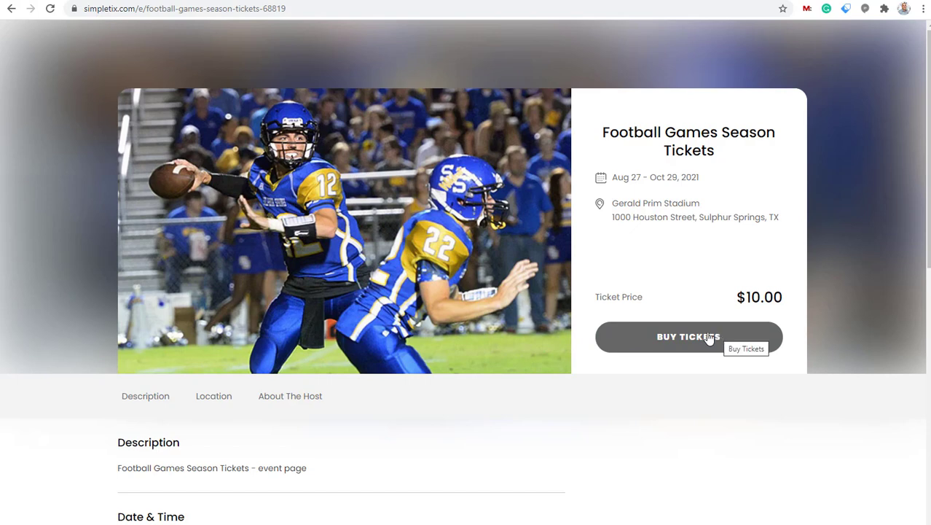
{"action": "left_click", "coordinate": [419, 2]}
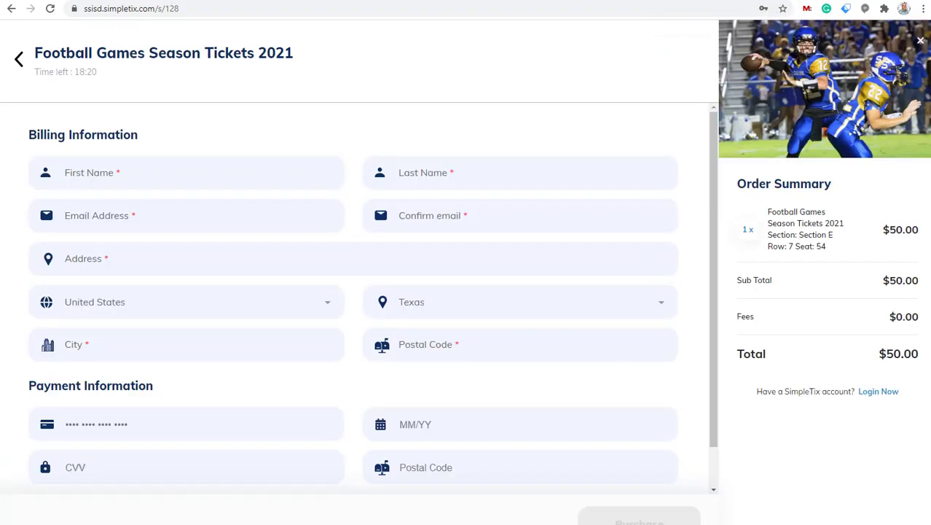
{"action": "left_click", "coordinate": [80, 1]}
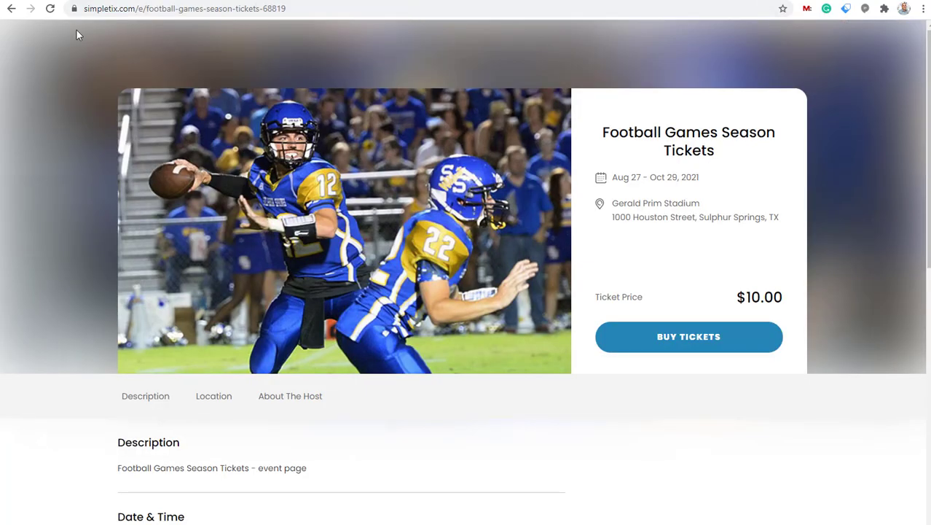
Go back to the event's details in the manager and rename the event "Football Games 2021".
{"action": "left_click", "coordinate": [10, 9]}
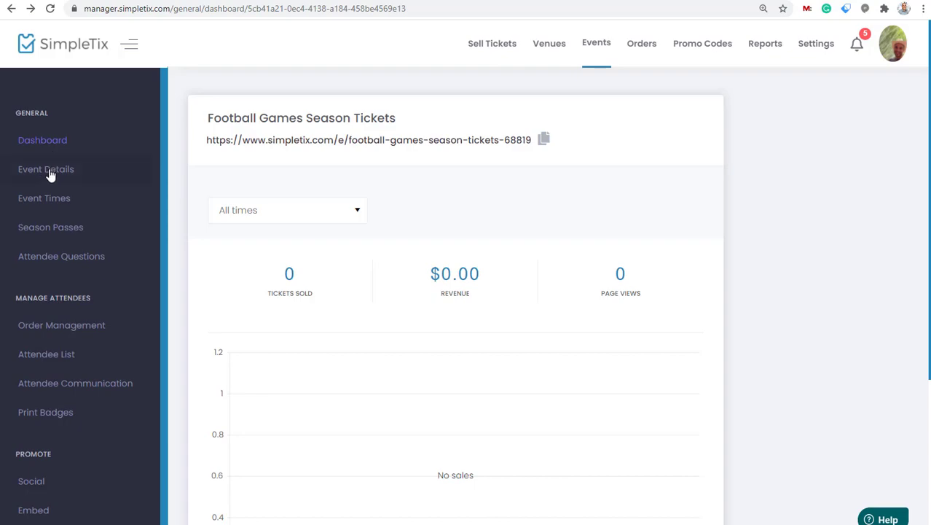
{"action": "left_click", "coordinate": [50, 172]}
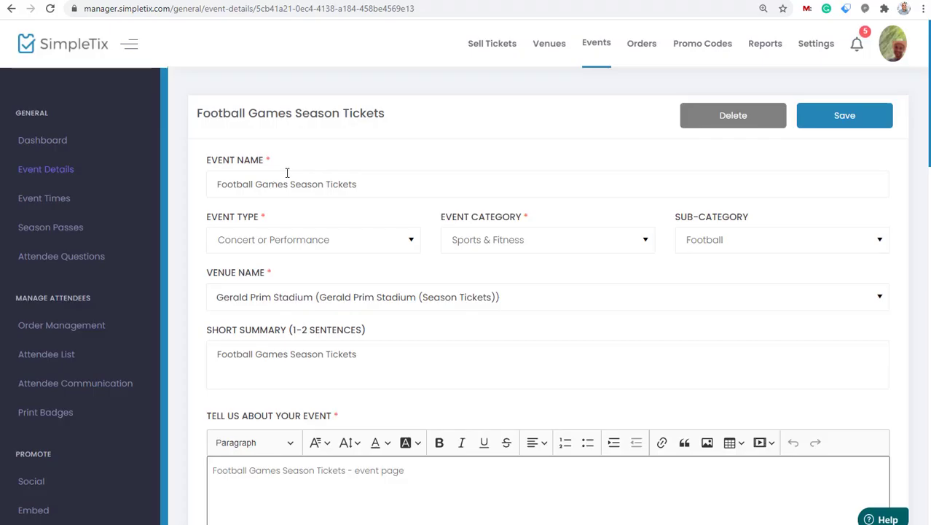
{"action": "left_click_drag", "start_coordinate": [289, 183], "coordinate": [391, 190]}
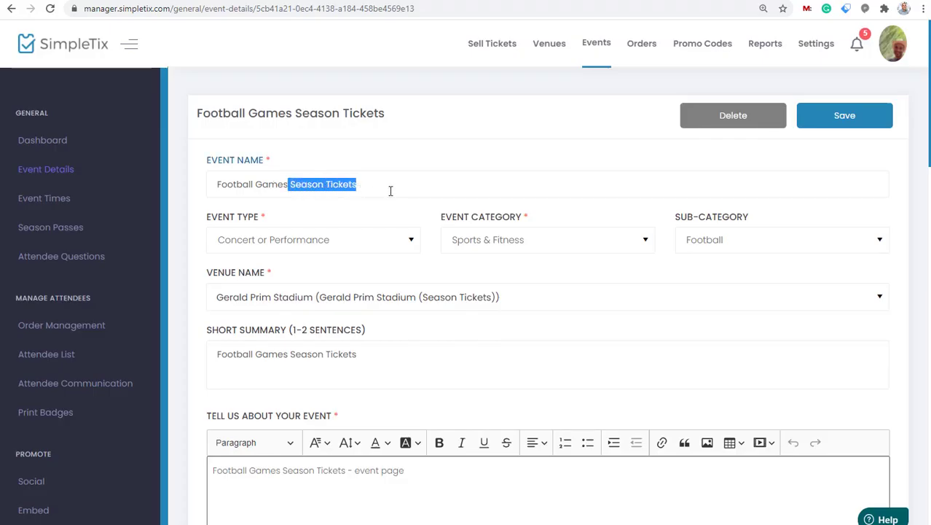
{"action": "key", "text": "BackSpace"}
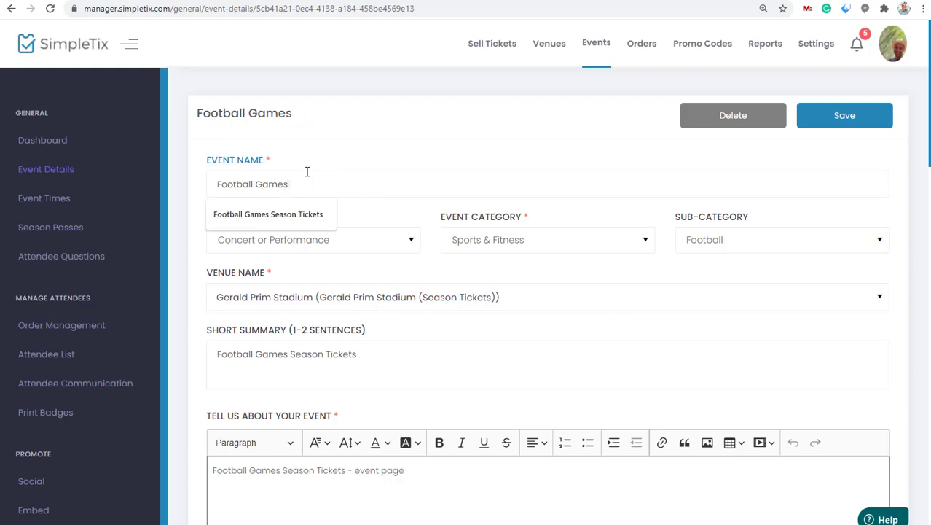
{"action": "type", "text": "2021"}
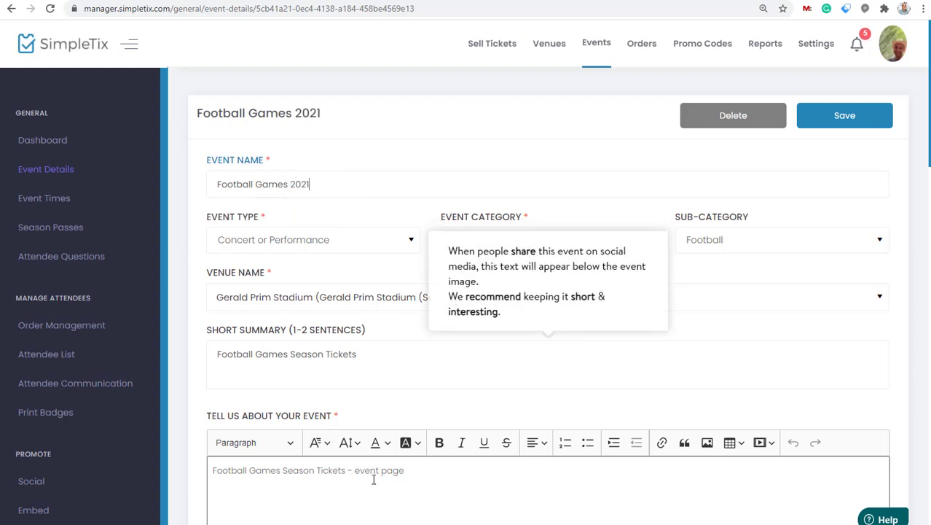
Shorten the event description to "Football Games", save the event and return to its season passes list.
{"action": "left_click_drag", "start_coordinate": [407, 473], "coordinate": [135, 477]}
{"action": "left_click", "coordinate": [277, 479]}
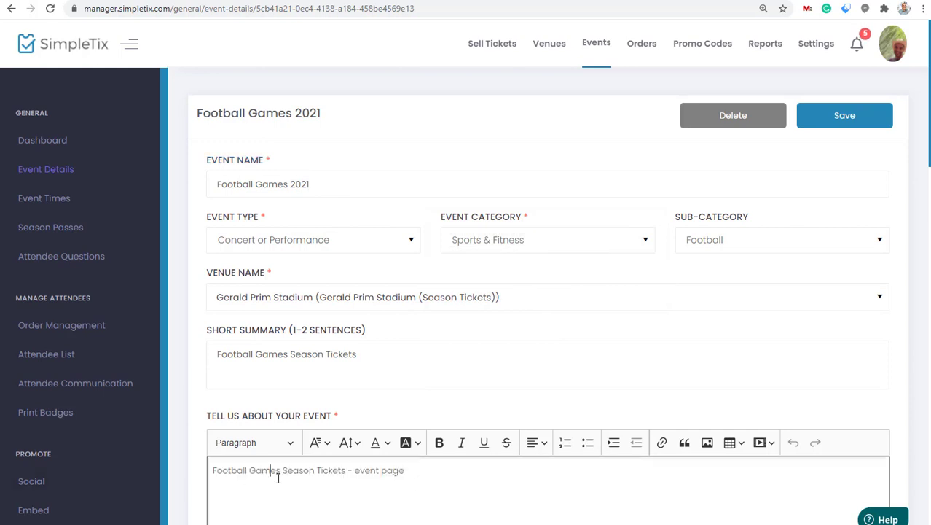
{"action": "left_click_drag", "start_coordinate": [282, 470], "coordinate": [519, 486]}
{"action": "key", "text": "BackSpace"}
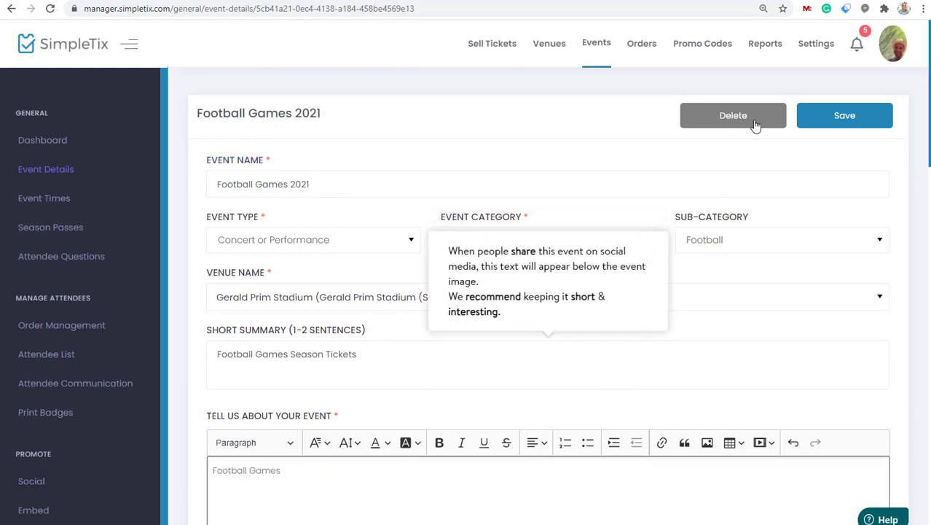
{"action": "left_click", "coordinate": [832, 120]}
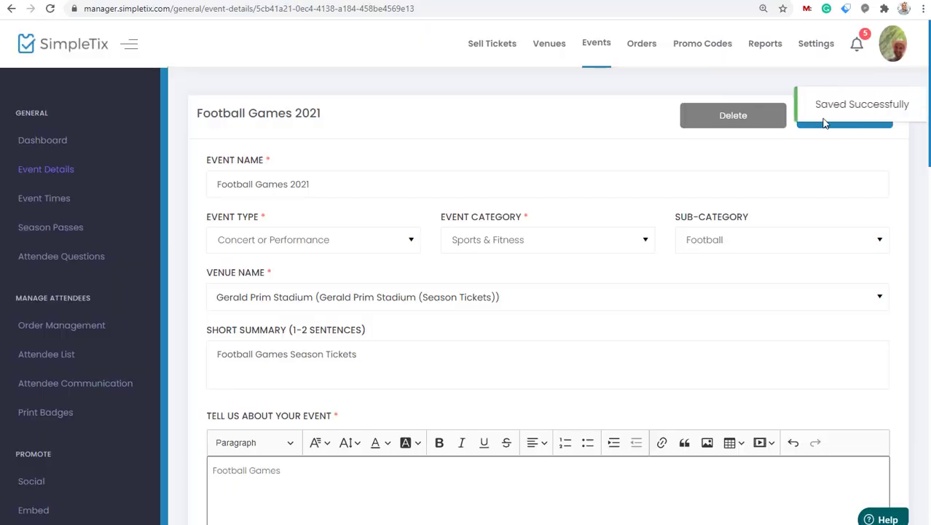
{"action": "left_click", "coordinate": [62, 228]}
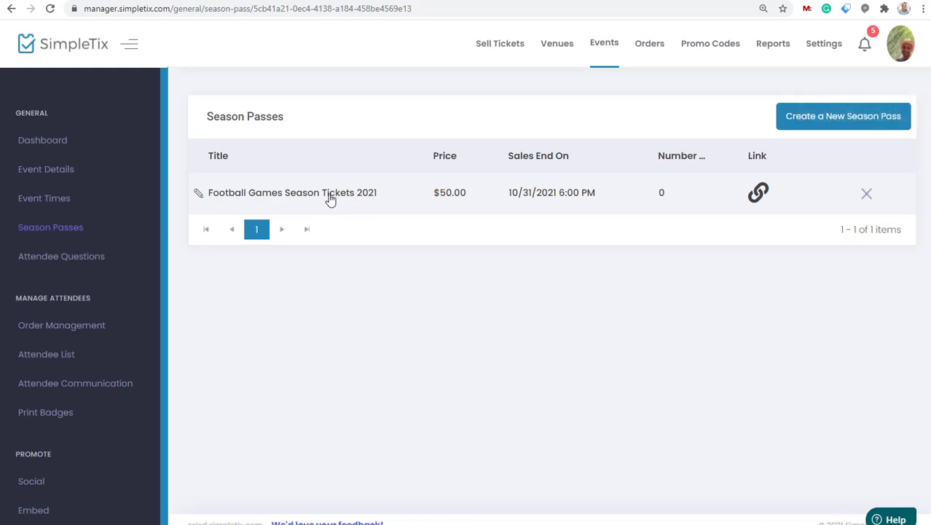
Title the 8/27/2021 event time "vs Frisco Wakeland", taking the opponent from the home football schedule, and save it.
{"action": "left_click", "coordinate": [61, 201]}
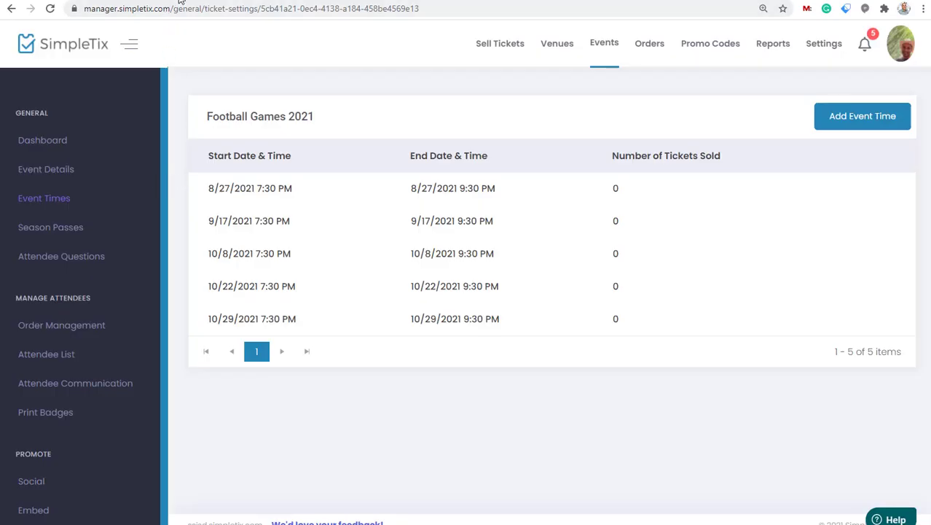
{"action": "left_click", "coordinate": [248, 188]}
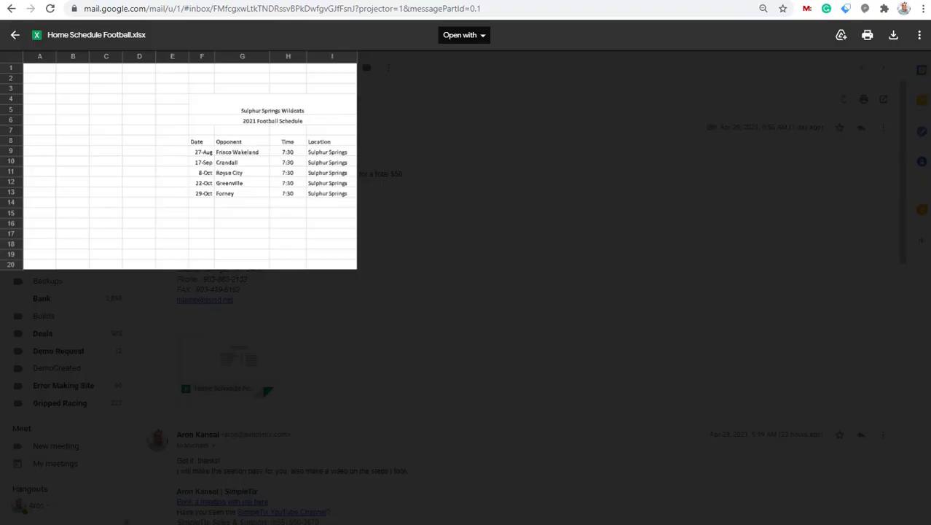
{"action": "left_click", "coordinate": [241, 155]}
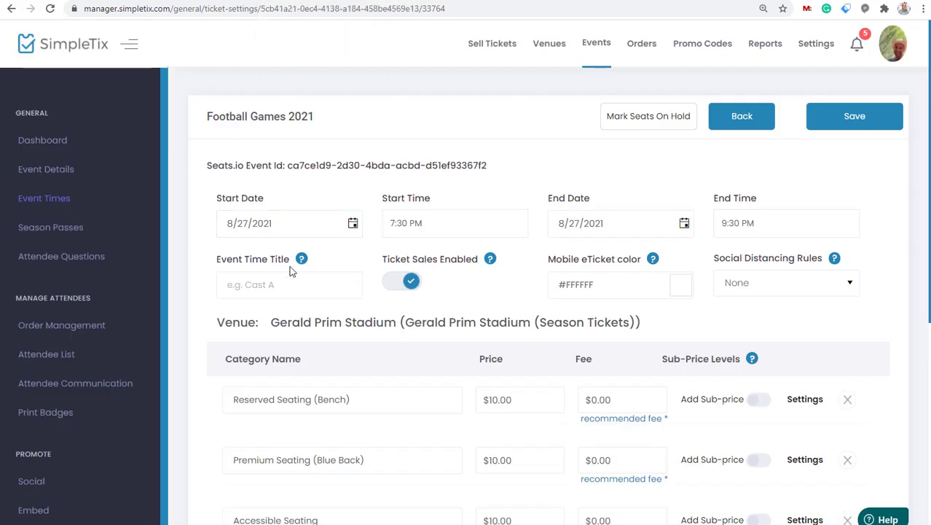
{"action": "left_click", "coordinate": [282, 284]}
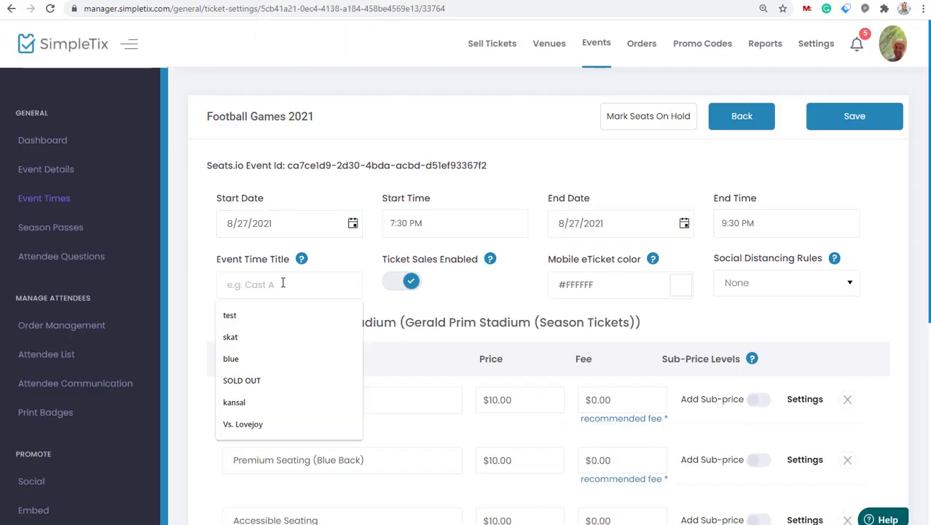
{"action": "type", "text": "Vs"}
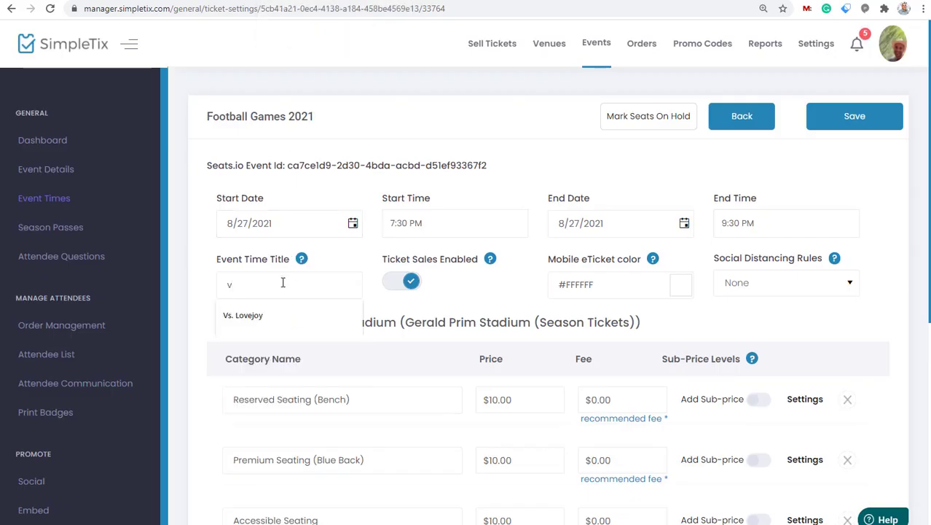
{"action": "type", "text": " Frisco Wakeland"}
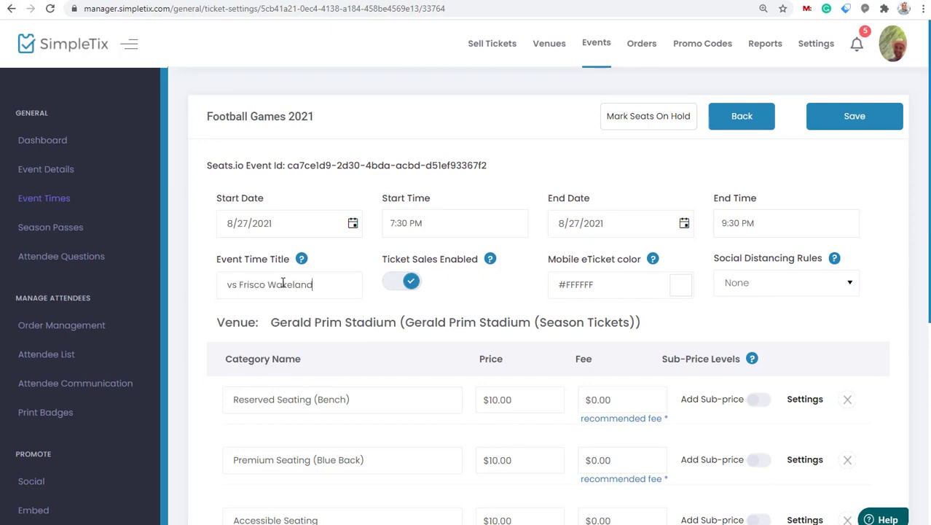
{"action": "left_click", "coordinate": [838, 117]}
Title the 9/17/2021 event time "vs Crandall", taking the opponent from the home football schedule, and save it.
{"action": "left_click", "coordinate": [47, 197]}
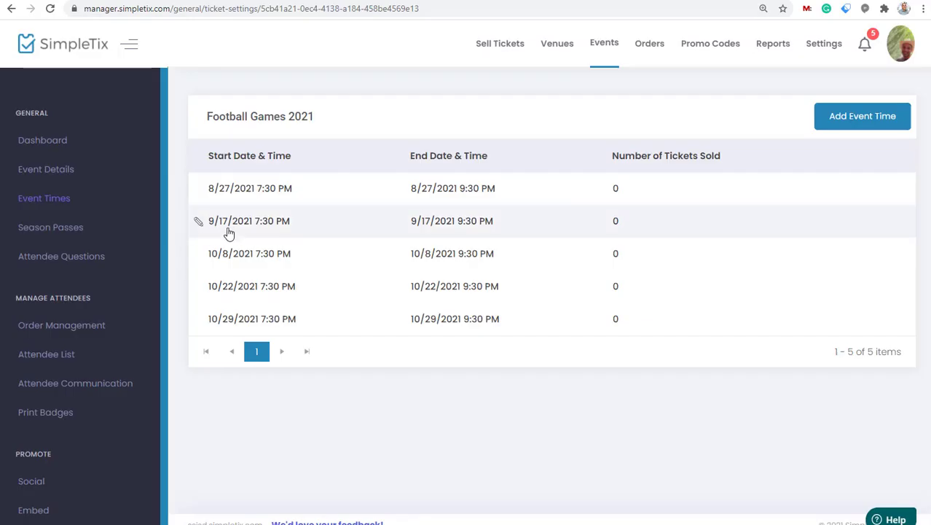
{"action": "left_click", "coordinate": [226, 223]}
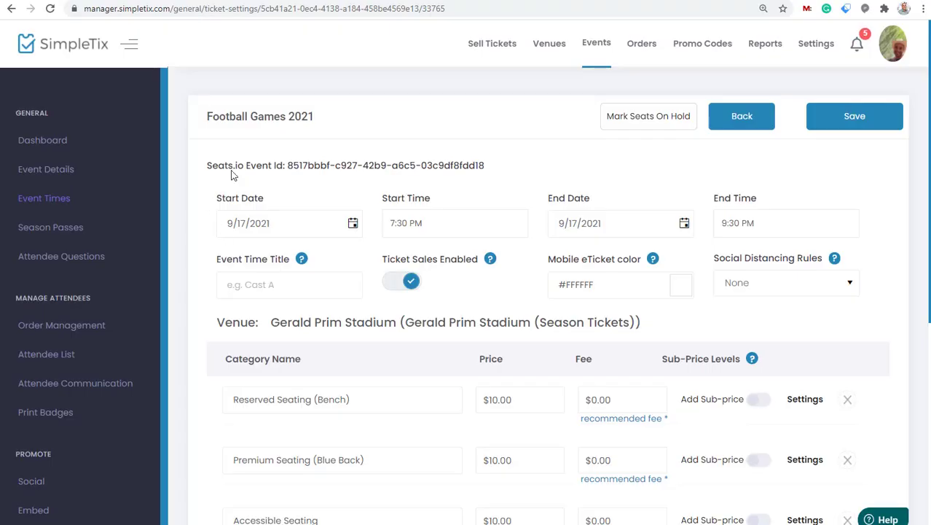
{"action": "left_click", "coordinate": [91, 0]}
{"action": "left_click", "coordinate": [225, 361]}
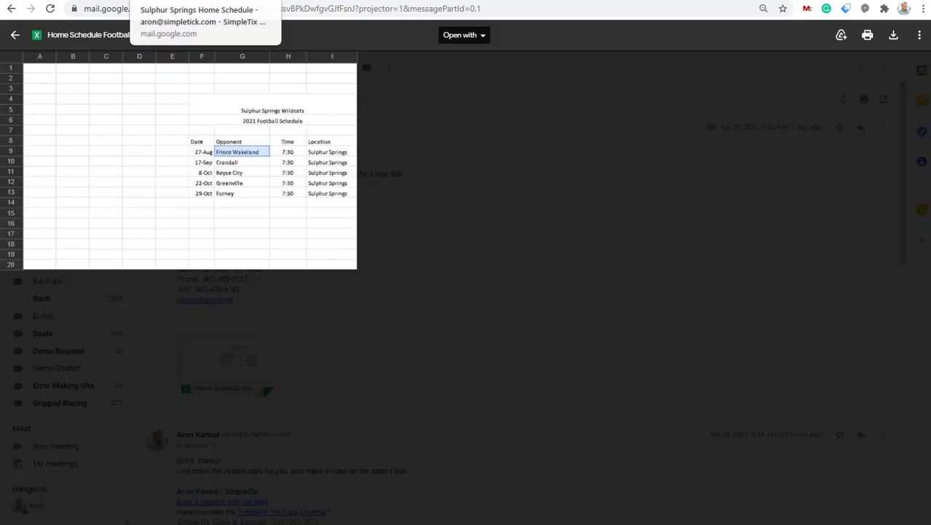
{"action": "left_click", "coordinate": [236, 167]}
{"action": "left_click", "coordinate": [310, 0]}
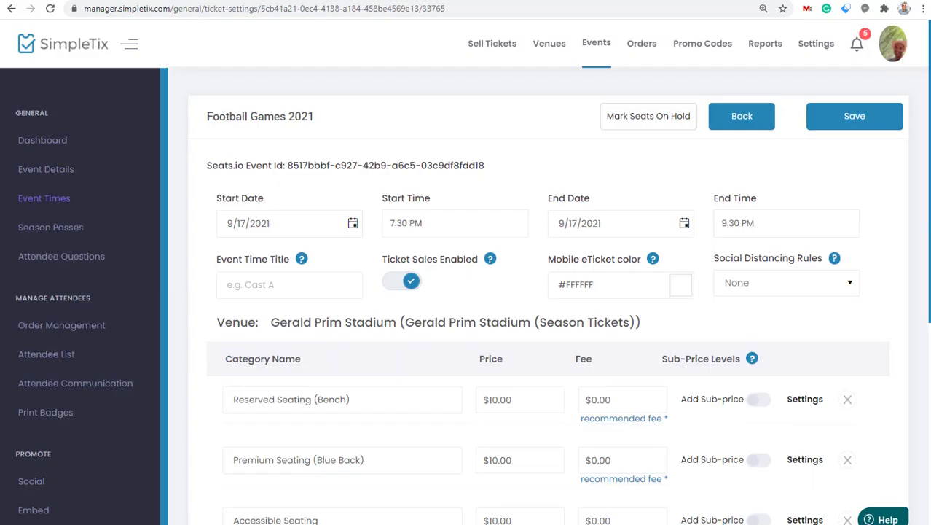
{"action": "left_click", "coordinate": [314, 287]}
{"action": "type", "text": "vs Crandall"}
{"action": "left_click", "coordinate": [857, 125]}
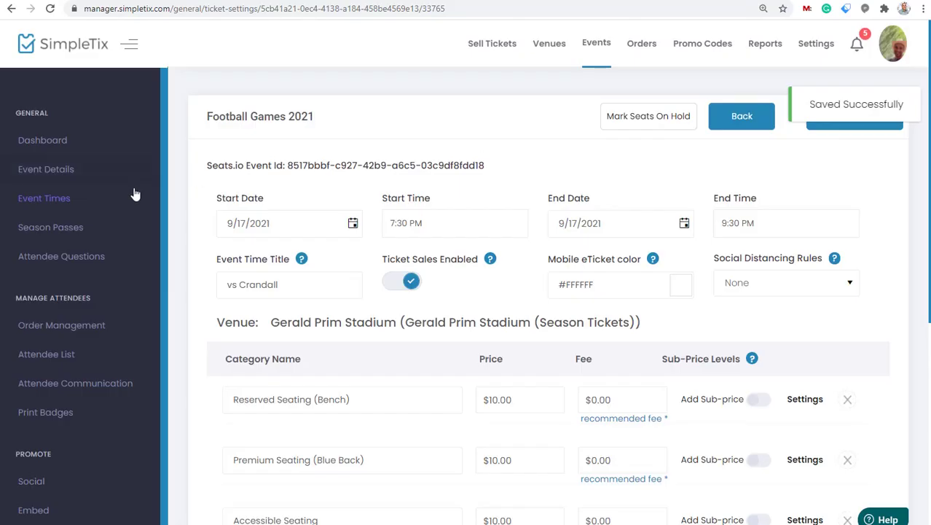
Revisit the season pass's public page and start buying a season pass to review its purchase pages.
{"action": "left_click", "coordinate": [478, 1]}
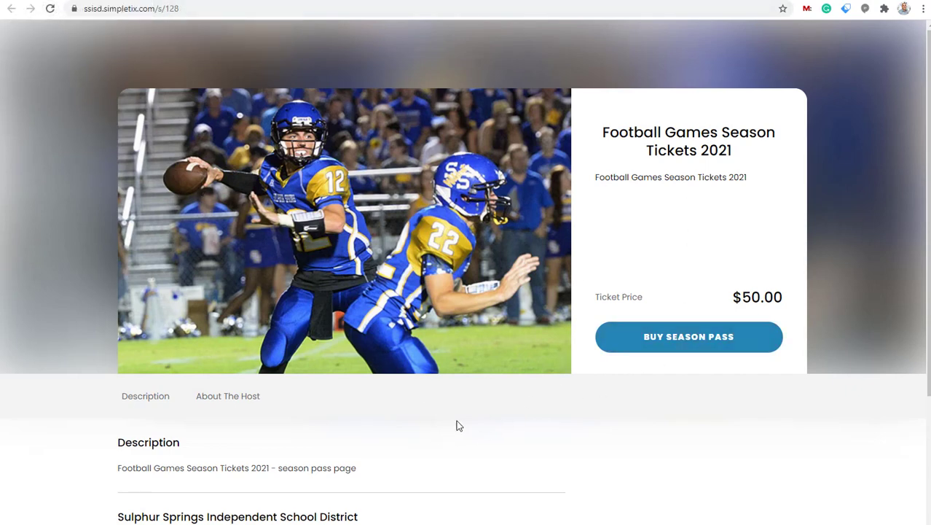
{"action": "left_click", "coordinate": [679, 337]}
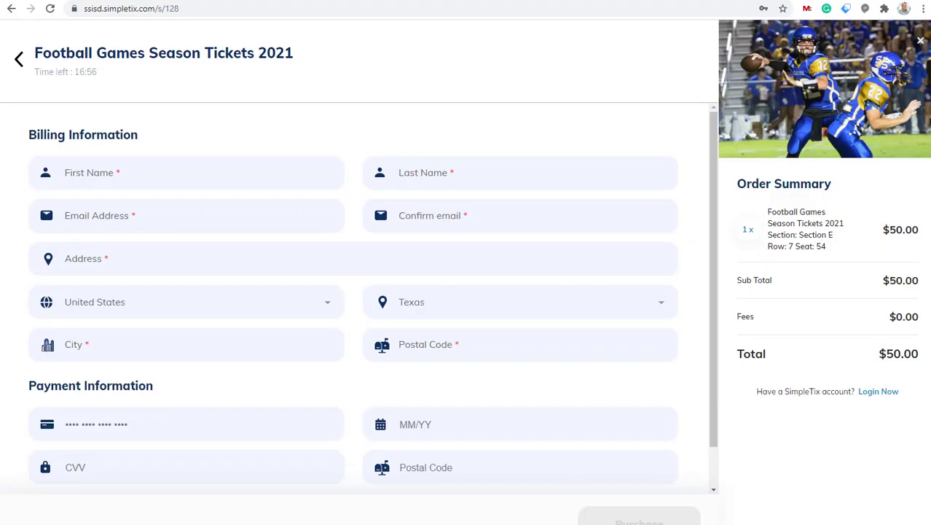
{"action": "left_click", "coordinate": [154, 0]}
Go back to the manager, get the renamed event's link from its dashboard and open its public page in another browser tab.
{"action": "left_click", "coordinate": [95, 0]}
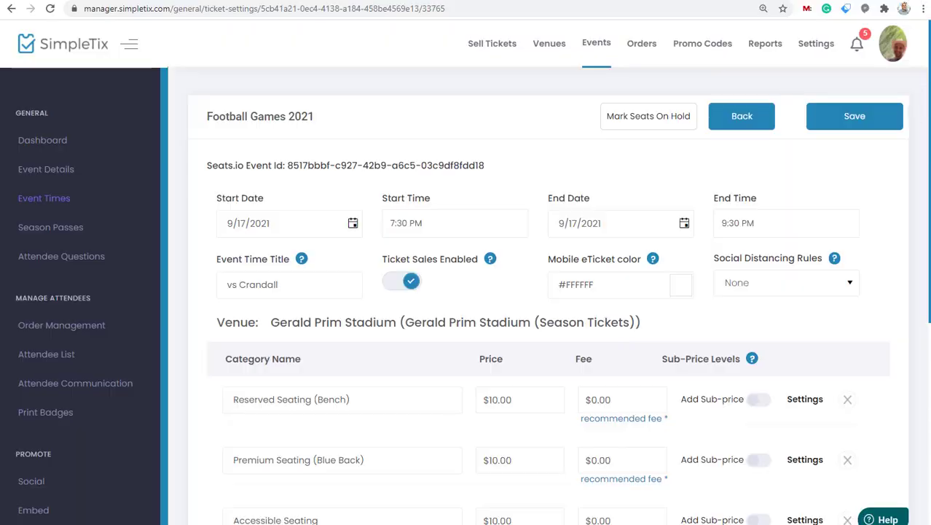
{"action": "left_click", "coordinate": [46, 171]}
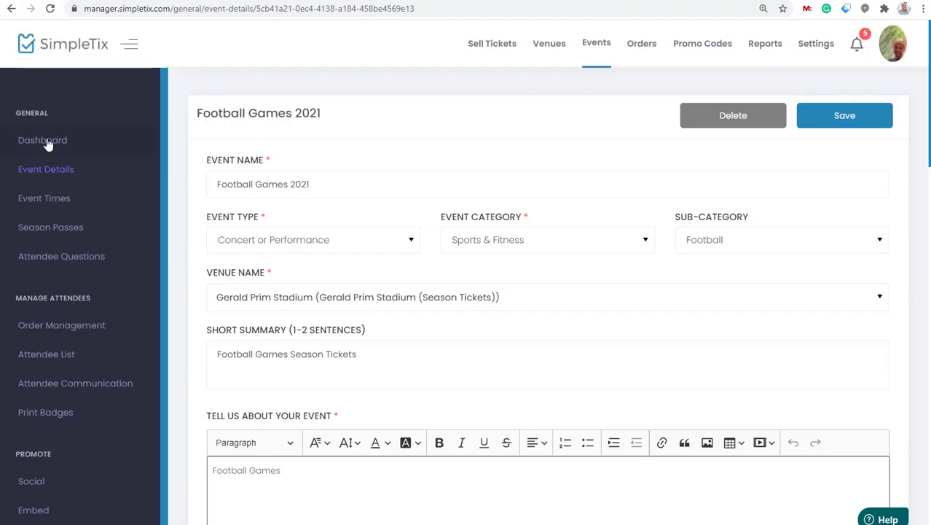
{"action": "left_click", "coordinate": [46, 142]}
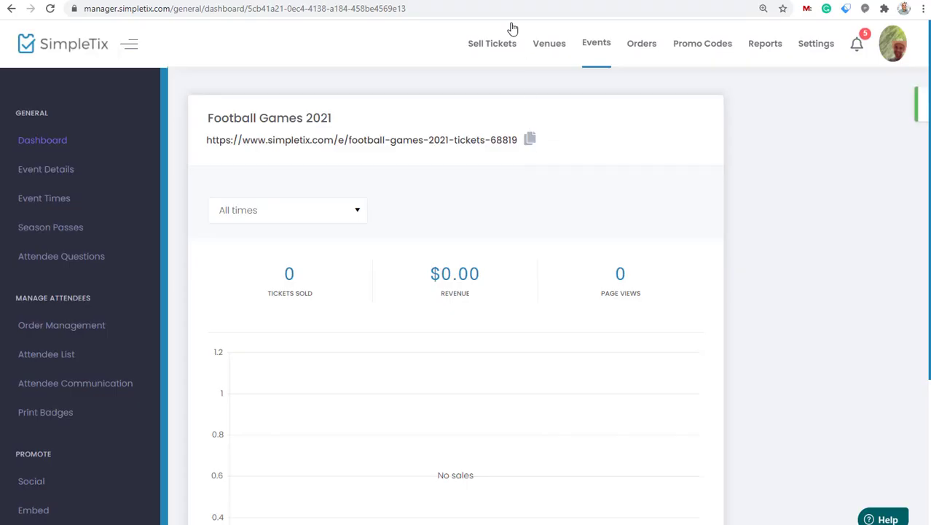
{"action": "key", "text": "ctrl+Tab"}
{"action": "left_click", "coordinate": [554, 8]}
{"action": "type", "text": "https://www.simpletix.com/e/football-games-2021-tickets-68819"}
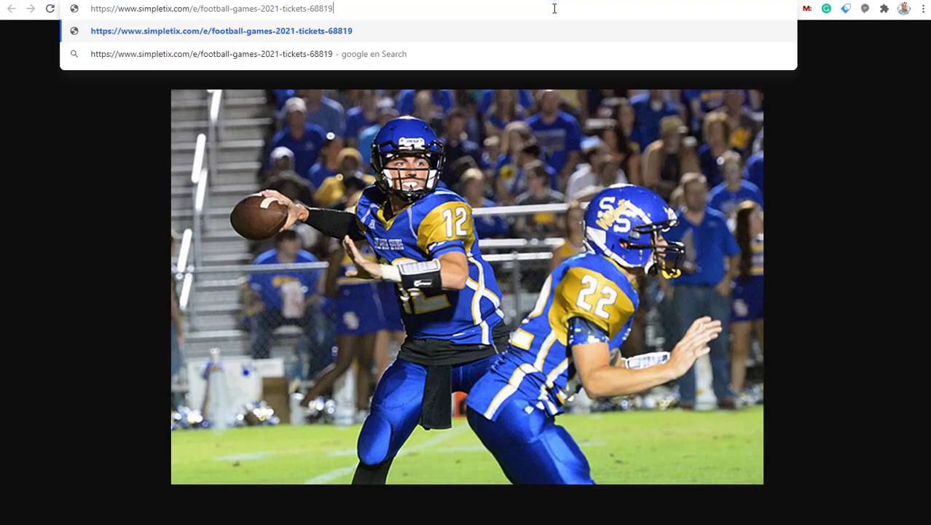
{"action": "key", "text": "Return"}
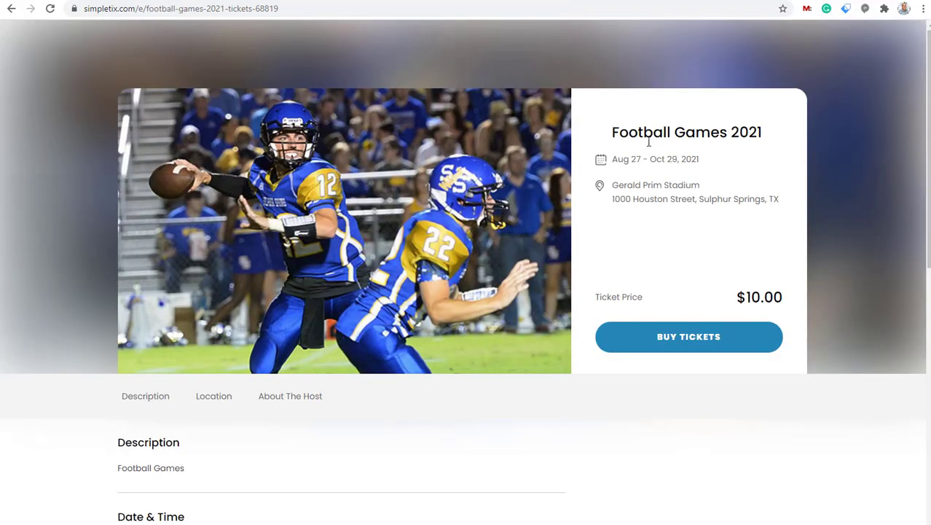
Check the event page's title, start buying tickets and review the opponent names in the list of game dates.
{"action": "left_click_drag", "start_coordinate": [629, 135], "coordinate": [735, 147]}
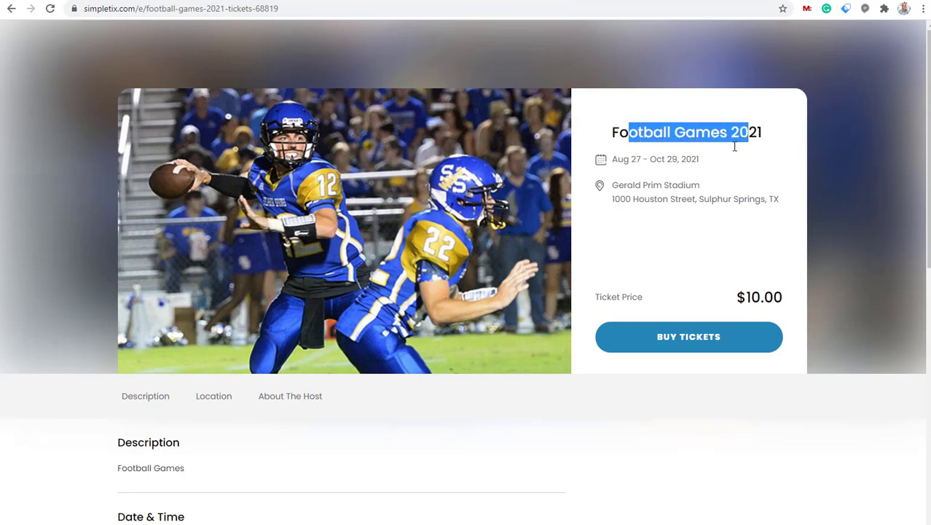
{"action": "left_click", "coordinate": [667, 343]}
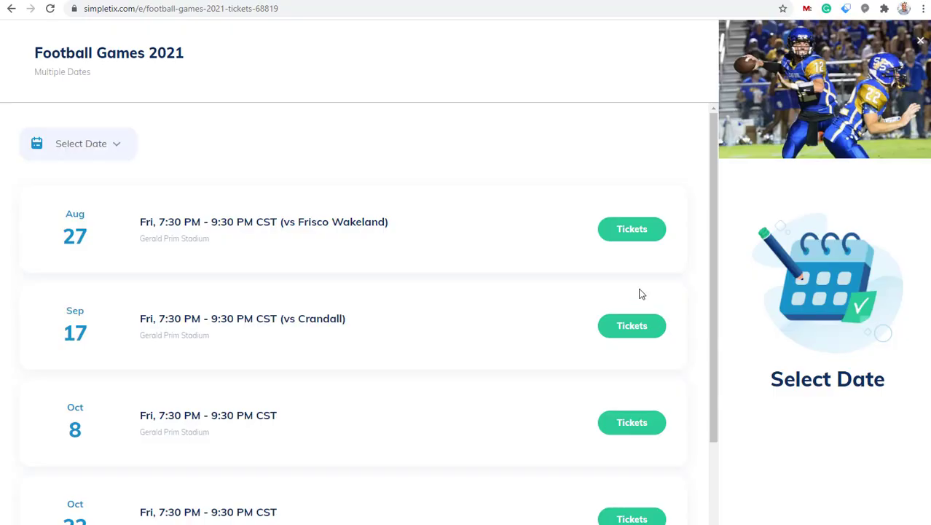
{"action": "left_click_drag", "start_coordinate": [283, 222], "coordinate": [381, 225]}
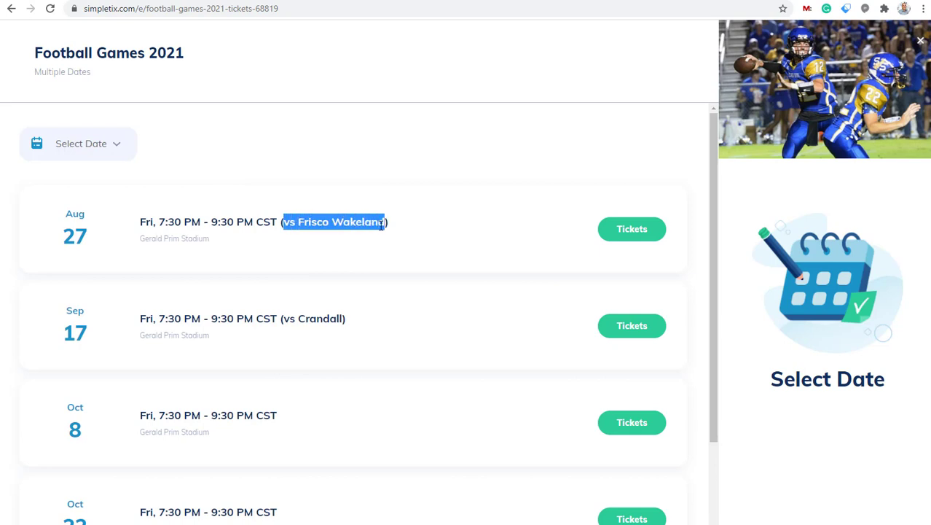
{"action": "left_click_drag", "start_coordinate": [283, 319], "coordinate": [346, 318]}
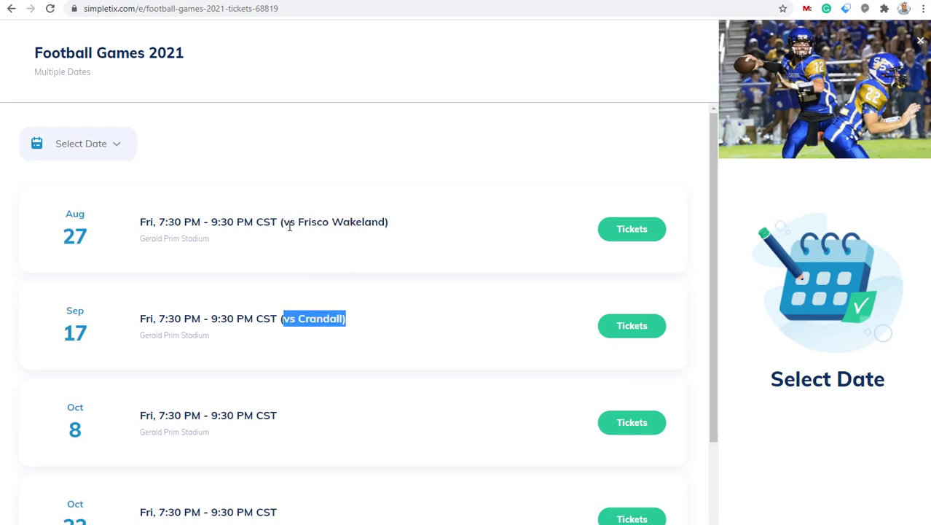
{"action": "left_click_drag", "start_coordinate": [289, 222], "coordinate": [387, 221]}
{"action": "left_click_drag", "start_coordinate": [282, 319], "coordinate": [350, 320]}
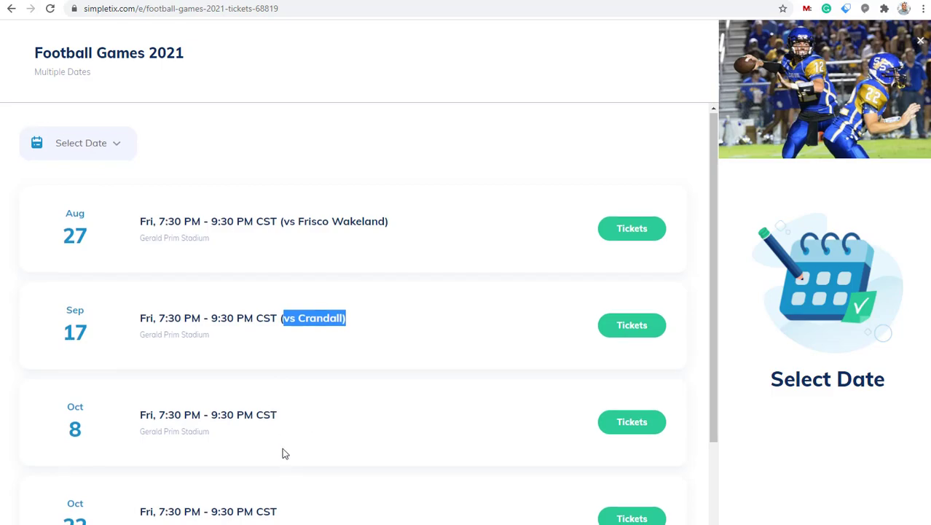
{"action": "scroll", "coordinate": [283, 451], "scroll_direction": "down", "scroll_amount": 2}
{"action": "scroll", "coordinate": [265, 405], "scroll_direction": "up", "scroll_amount": 2}
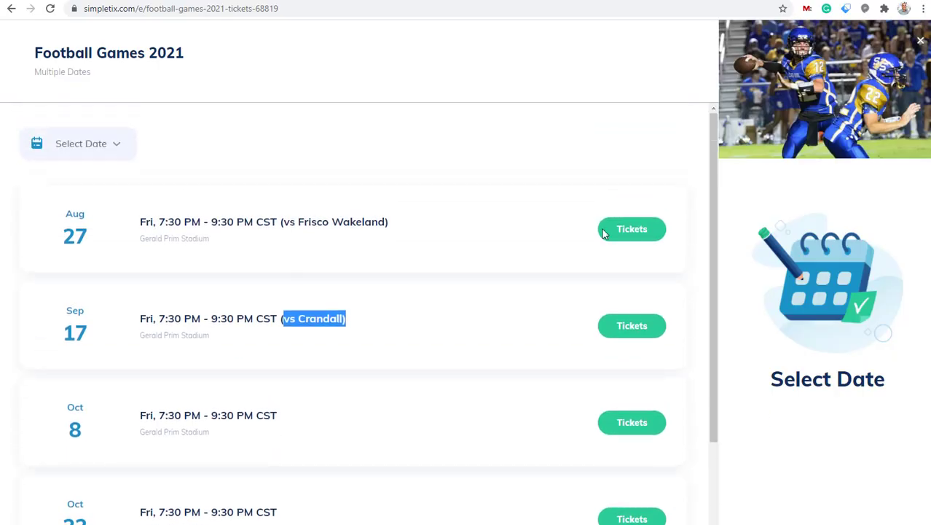
View the seat map for the August 27 game, return to the date list and switch to the season pass's seat map.
{"action": "left_click", "coordinate": [640, 231]}
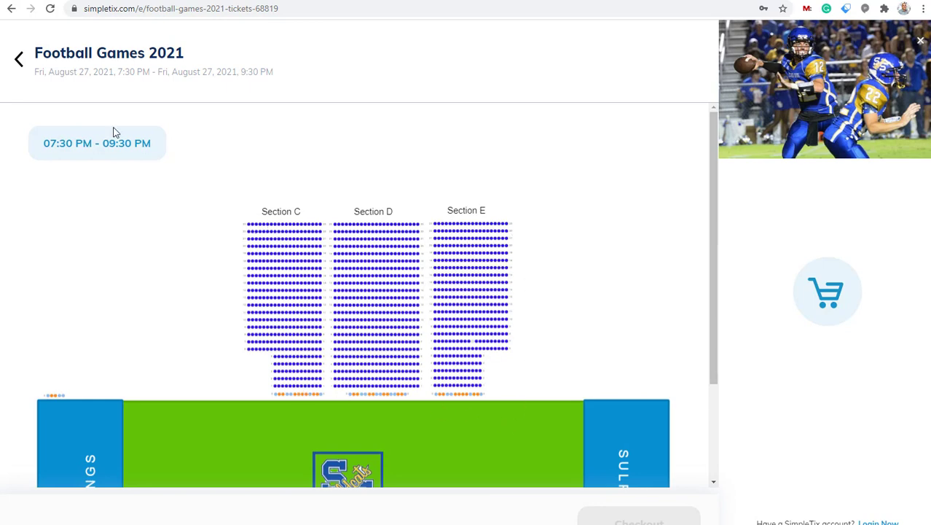
{"action": "left_click", "coordinate": [20, 62]}
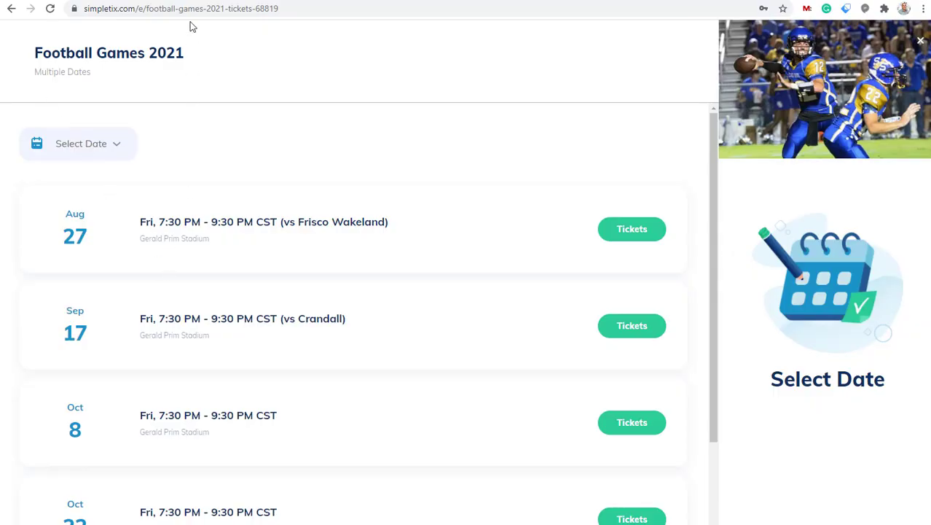
{"action": "left_click", "coordinate": [437, 1]}
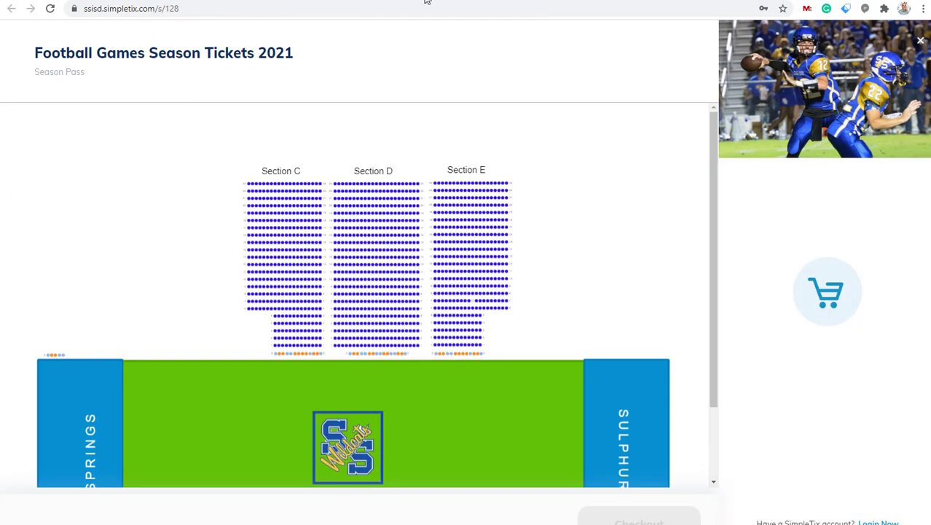